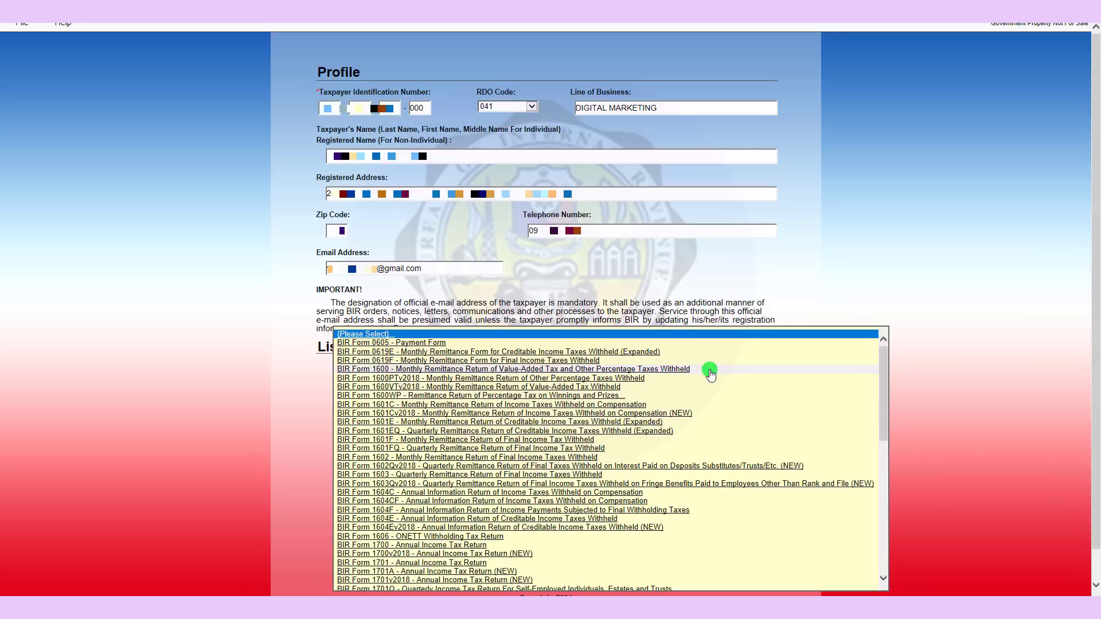
- Open BIR Form 1701A - Annual Income Tax Return (NEW) for filling in and acknowledge the saved profile information
{"action": "scroll", "coordinate": [882, 449], "scroll_direction": "down", "scroll_amount": 3}
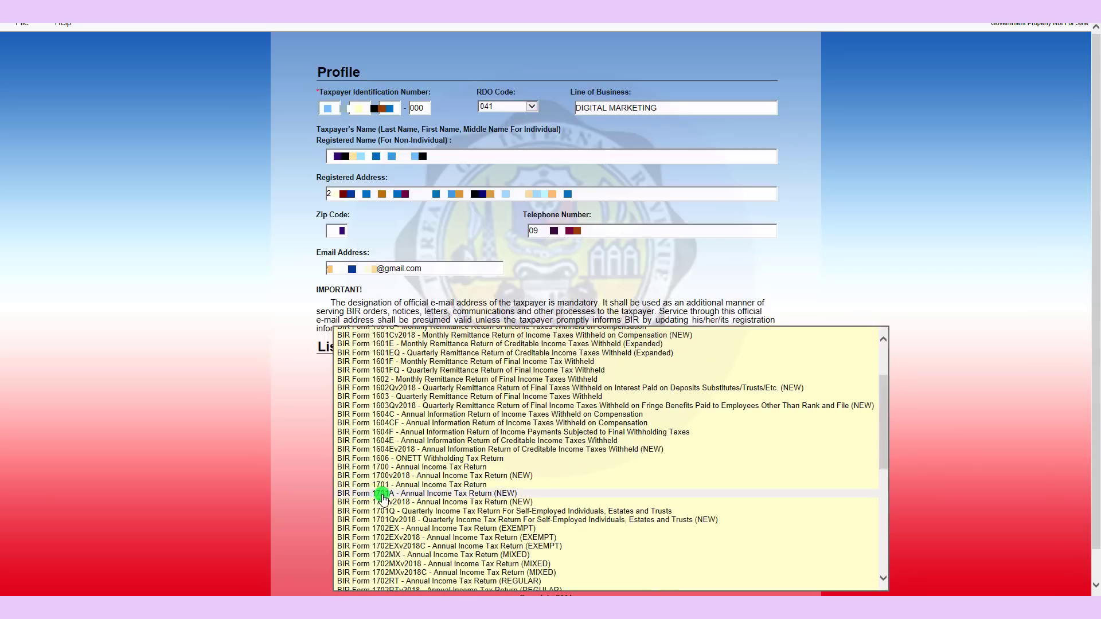
{"action": "left_click", "coordinate": [447, 494]}
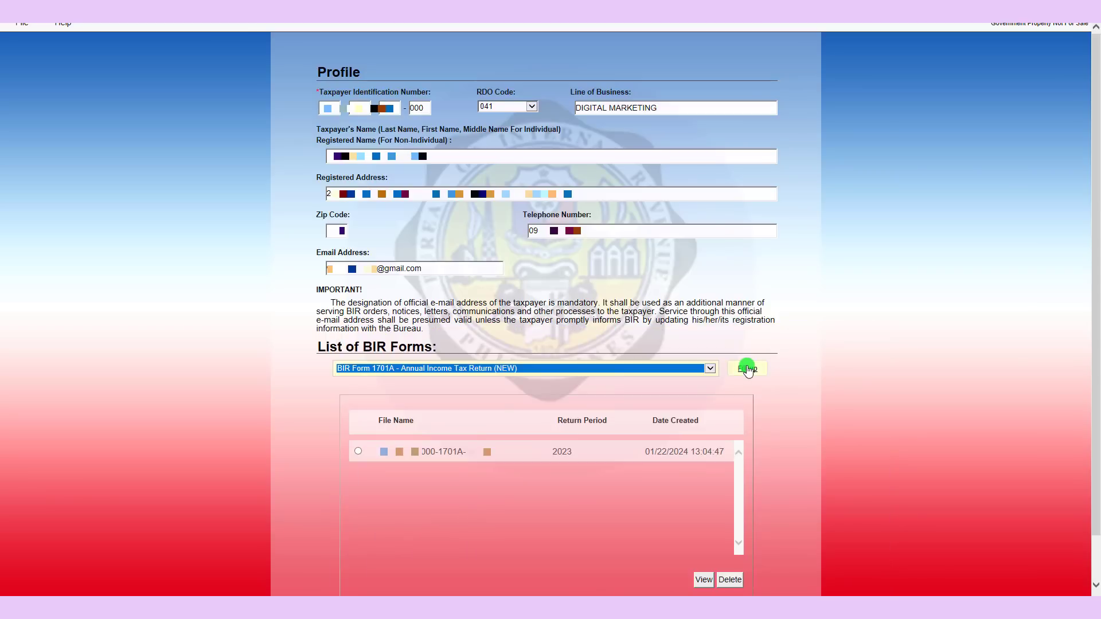
{"action": "left_click", "coordinate": [748, 368]}
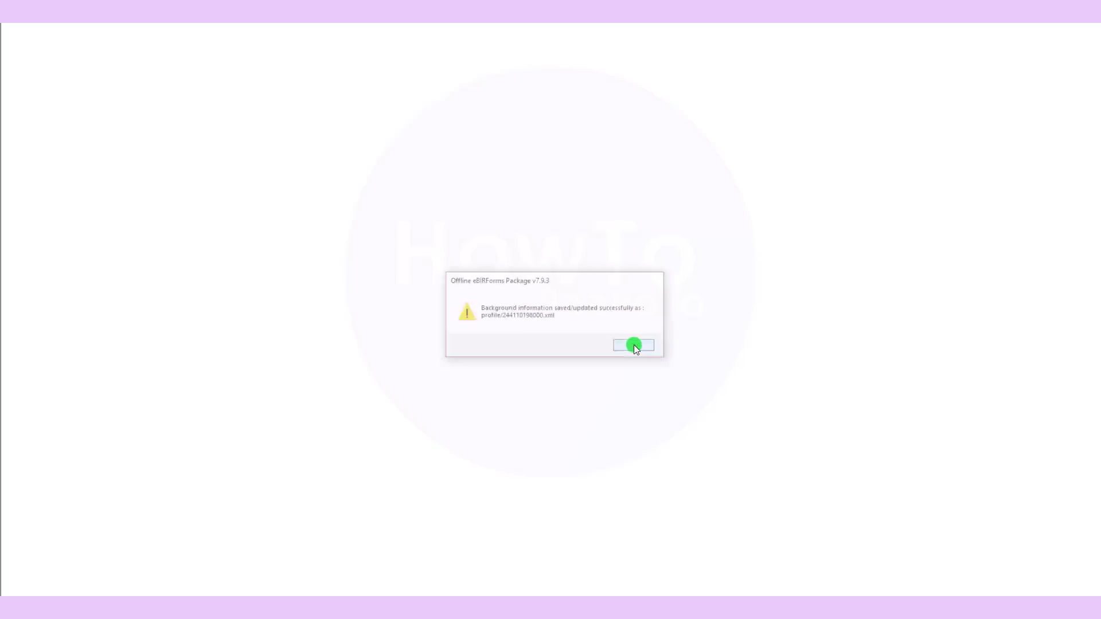
{"action": "left_click", "coordinate": [634, 345]}
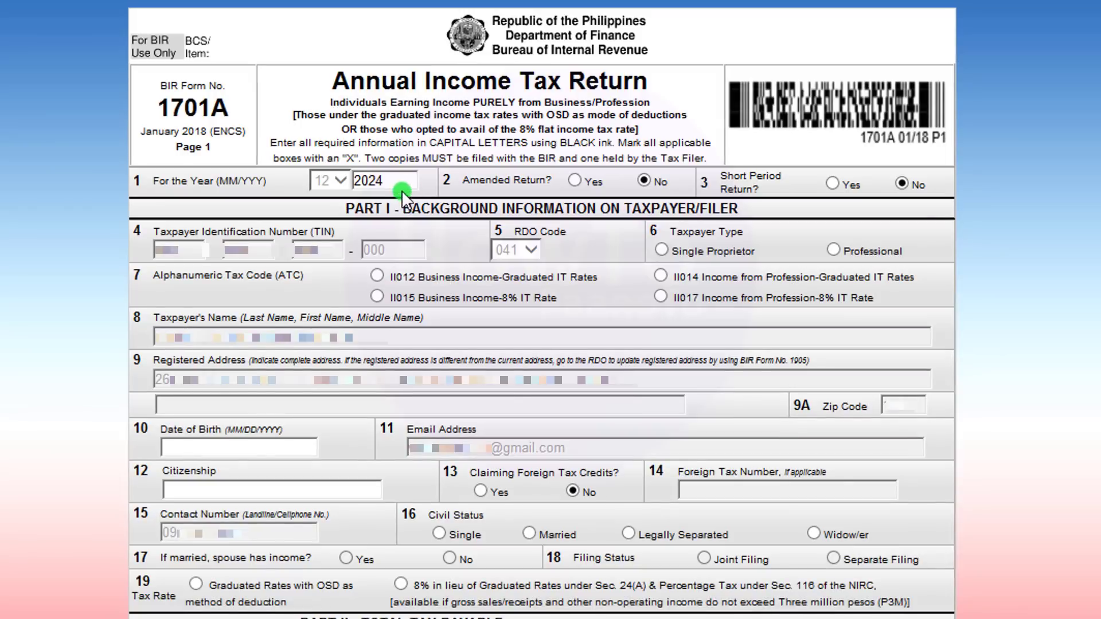
- Set the year to 2023 with Short Period Return at No, and choose Professional, II017 and the 8% tax rate
{"action": "left_click", "coordinate": [395, 179]}
{"action": "left_click", "coordinate": [396, 179]}
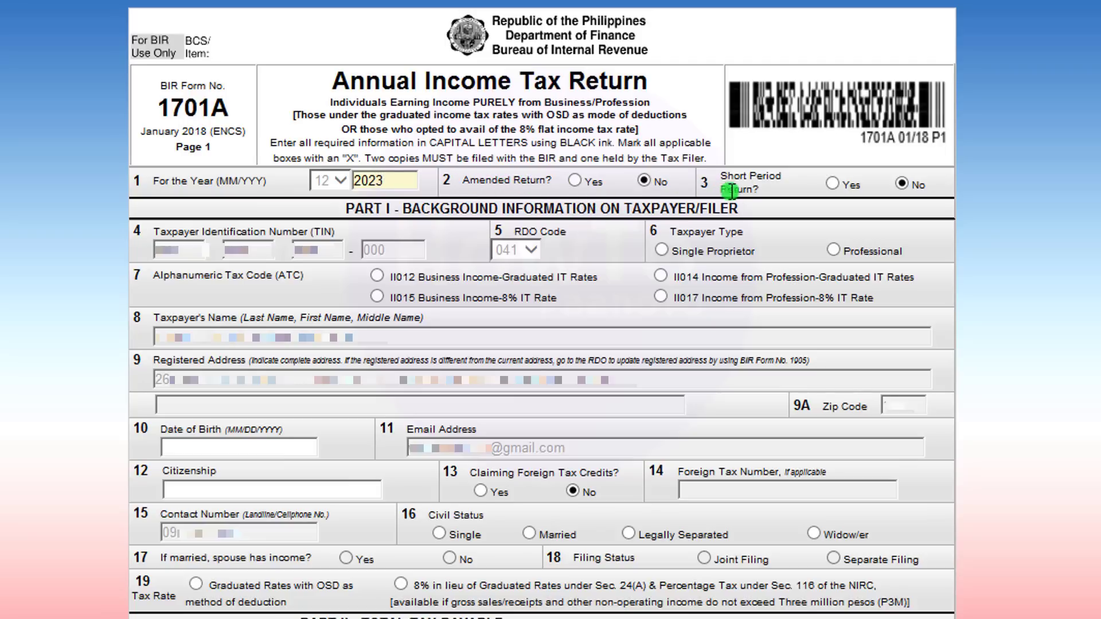
{"action": "left_click", "coordinate": [903, 184]}
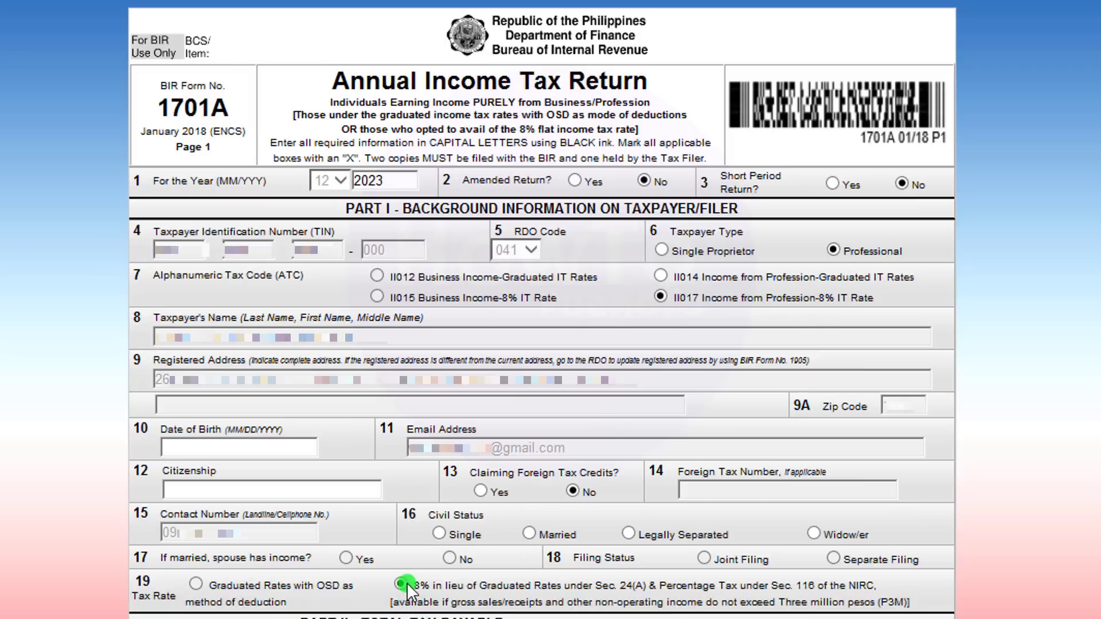
- Fill in the taxpayer's date of birth, enter FILIPINO as the citizenship and set the civil status to Single
{"action": "left_click", "coordinate": [249, 445]}
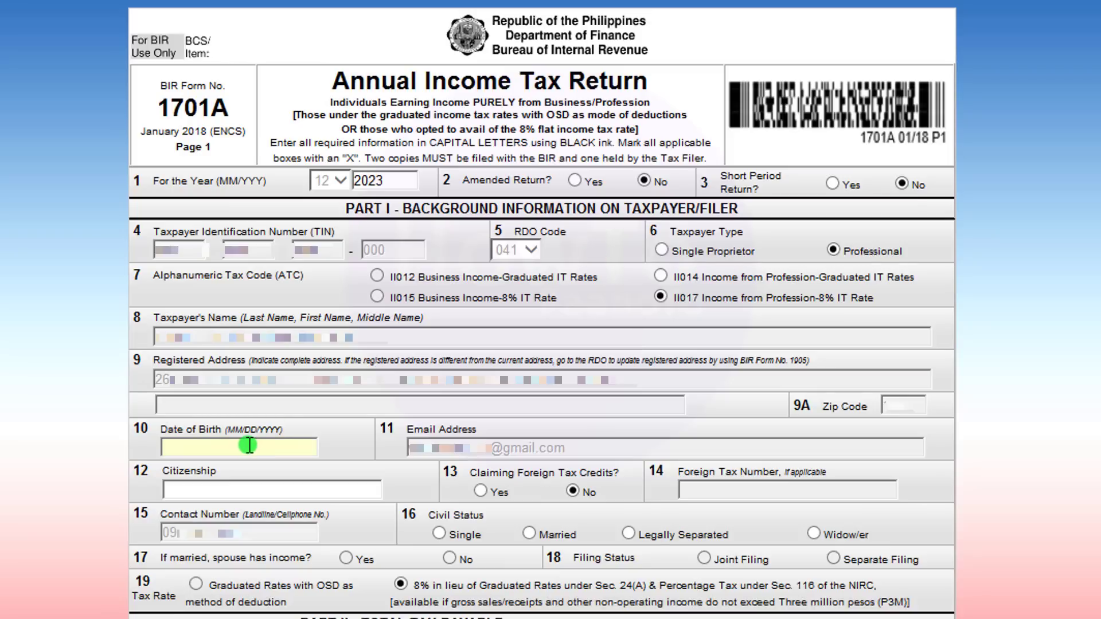
{"action": "type", "text": "01"}
{"action": "left_click", "coordinate": [332, 491]}
{"action": "type", "text": "filipino"}
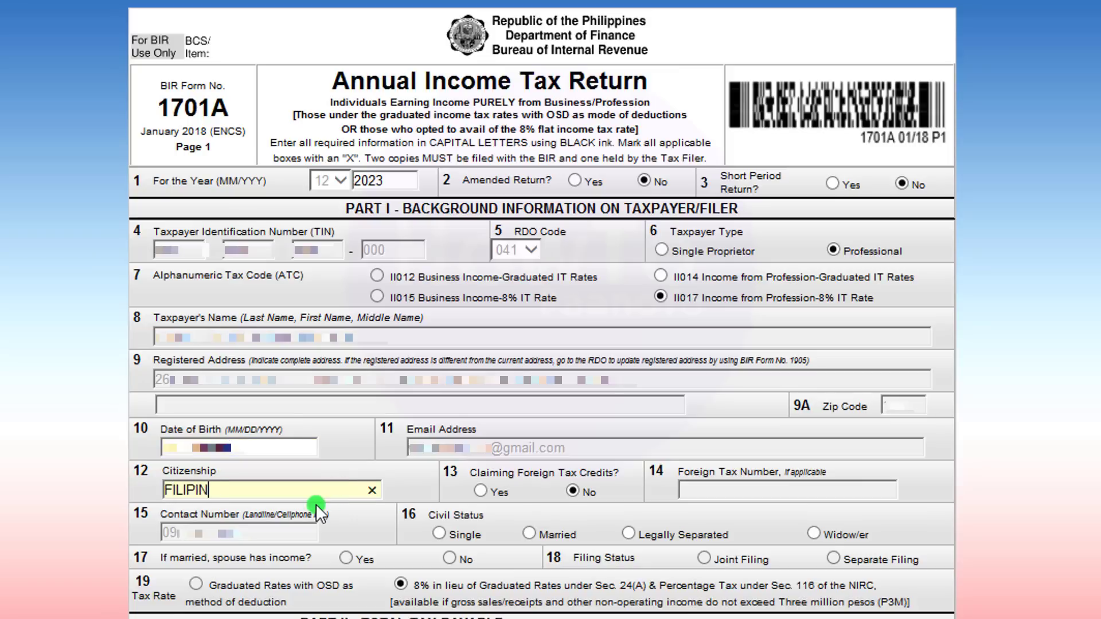
{"action": "left_click", "coordinate": [439, 533]}
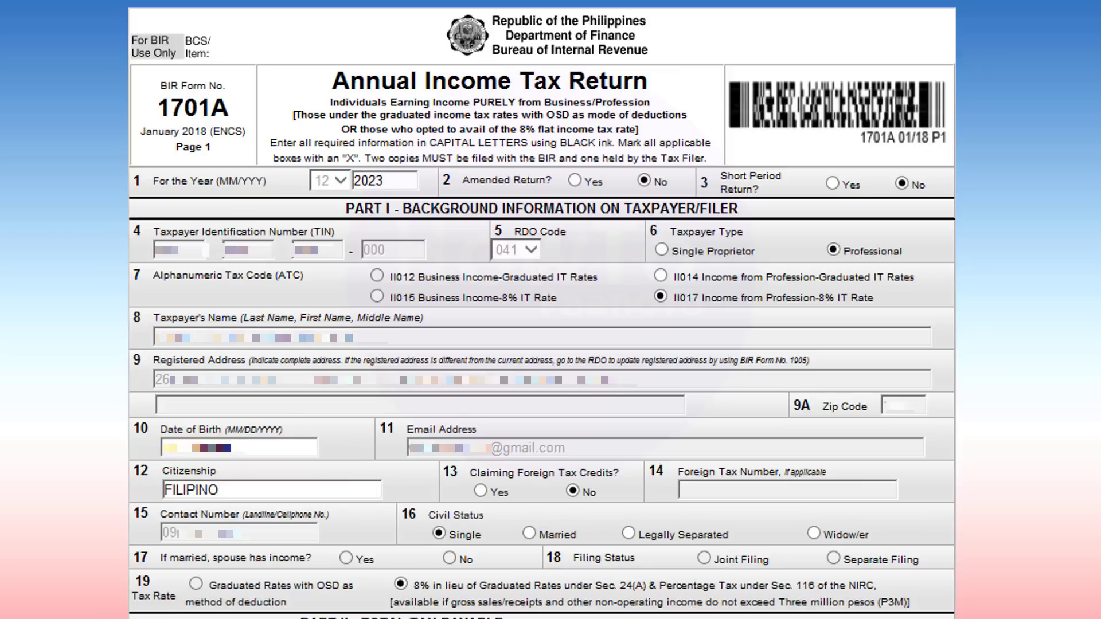
- Validate the entries on page 1 of the return
{"action": "scroll", "coordinate": [541, 344], "scroll_direction": "down", "scroll_amount": 6}
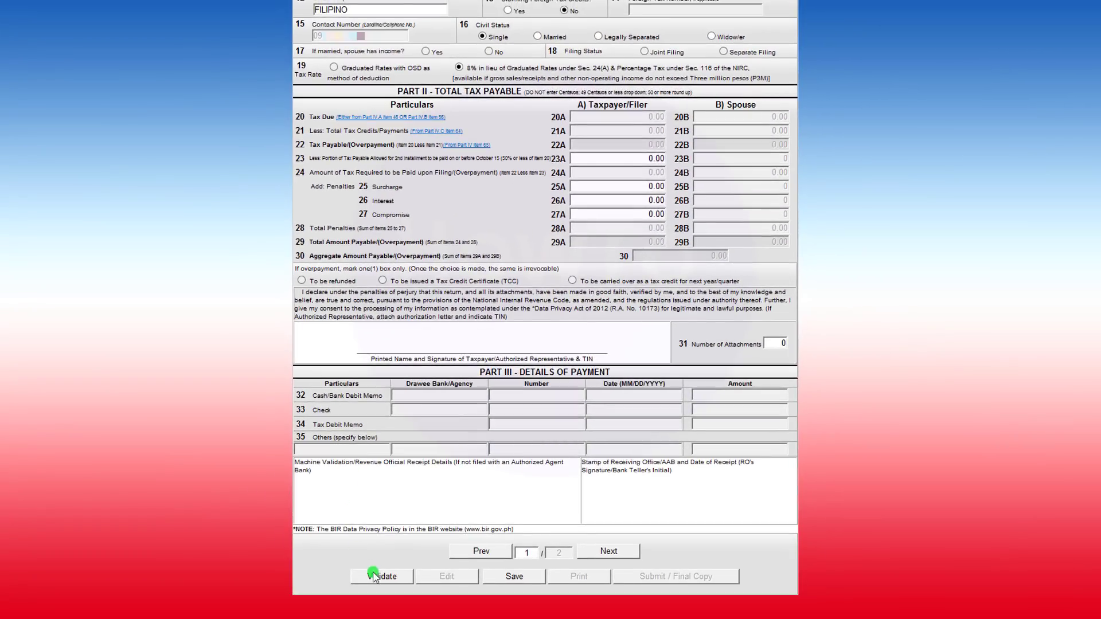
{"action": "left_click", "coordinate": [373, 575]}
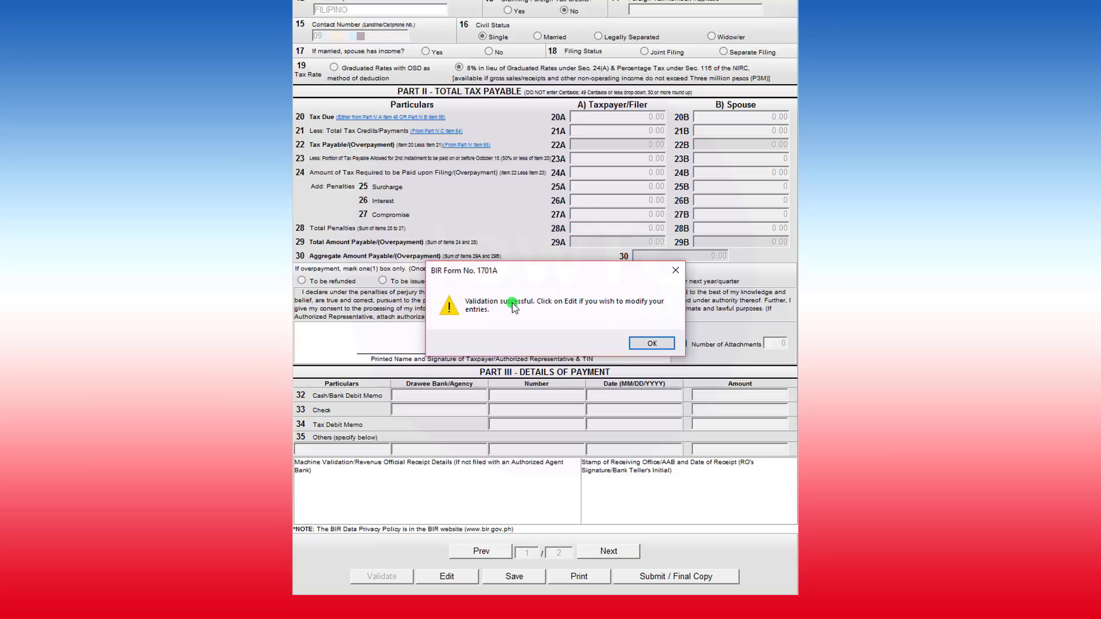
{"action": "left_click", "coordinate": [641, 343]}
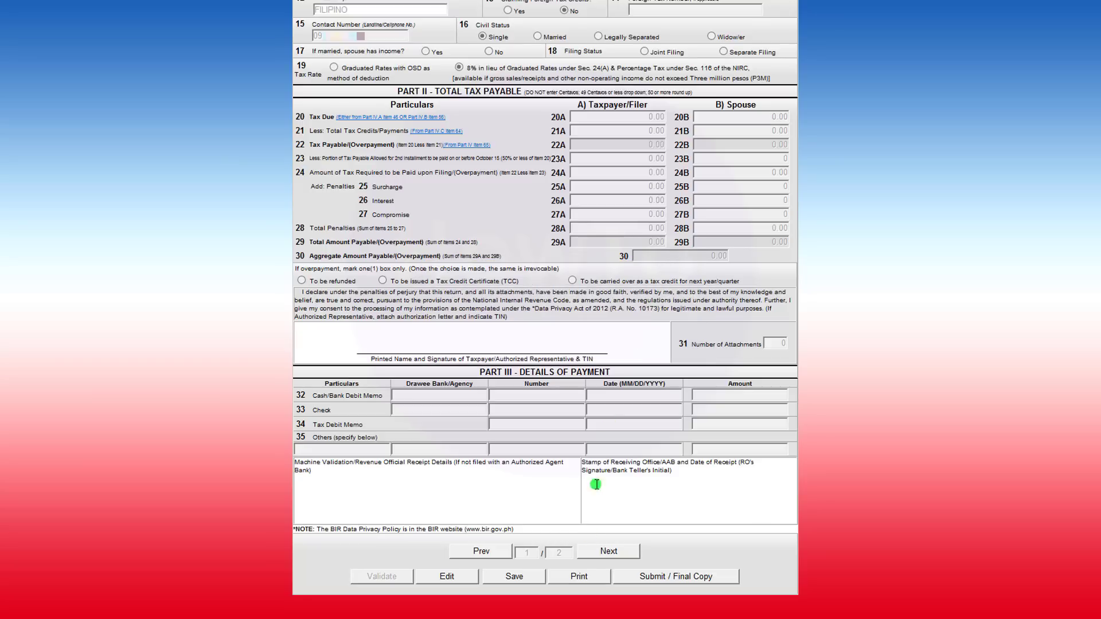
- Reopen the return for editing on page 2 and enter 400,000 as the taxpayer's Sales/Revenues/Receipts/Fees in item 47A
{"action": "left_click", "coordinate": [608, 551]}
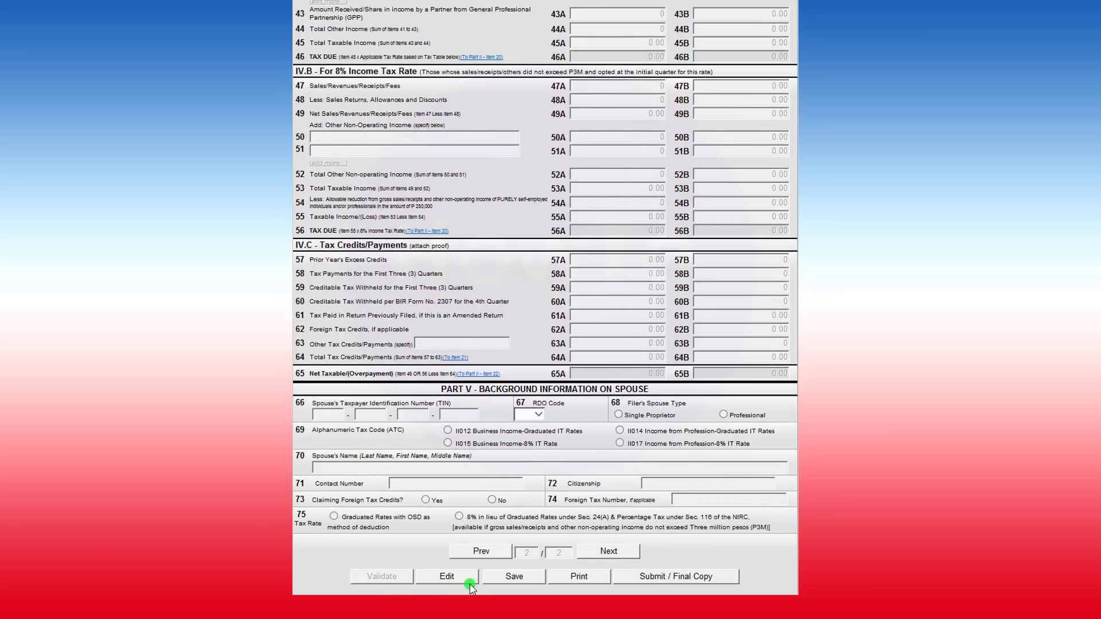
{"action": "left_click", "coordinate": [455, 578]}
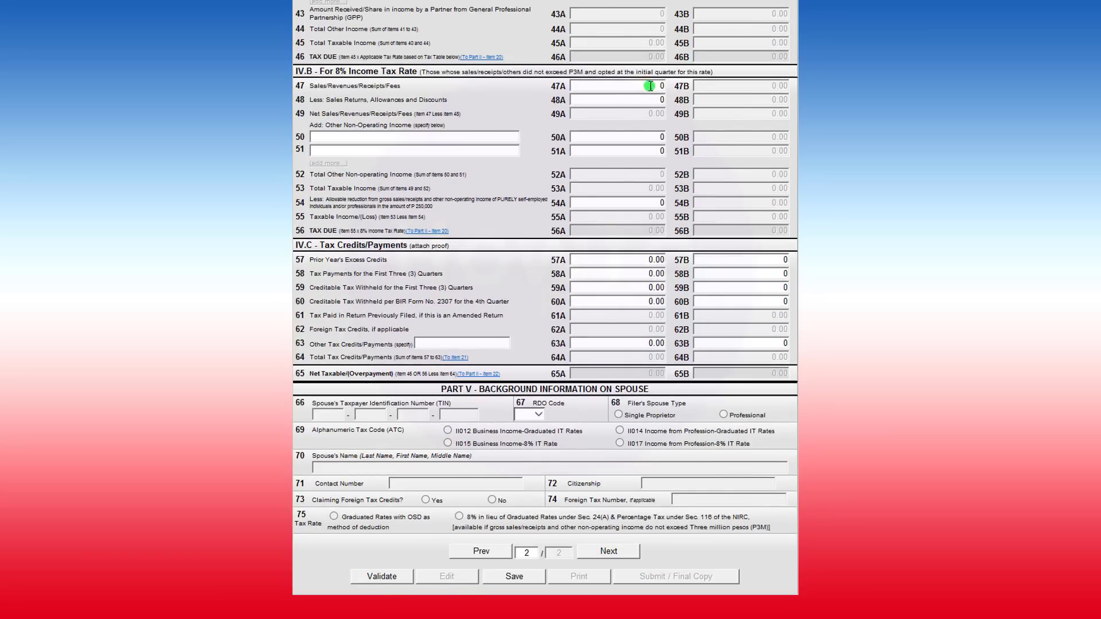
{"action": "scroll", "coordinate": [440, 166], "scroll_direction": "up", "scroll_amount": 3}
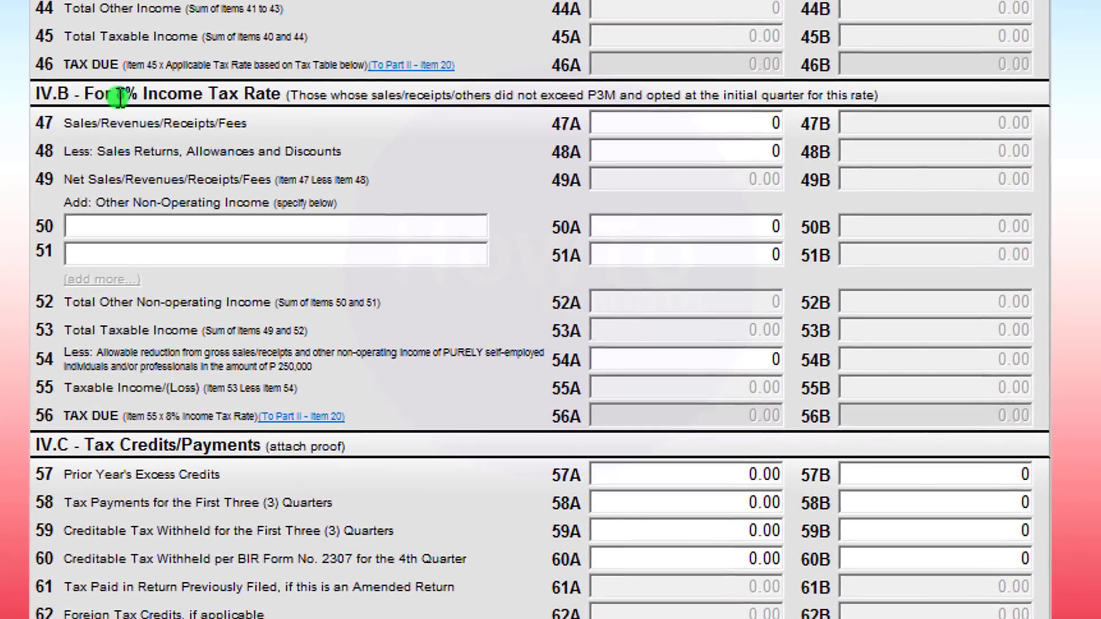
{"action": "left_click", "coordinate": [679, 124]}
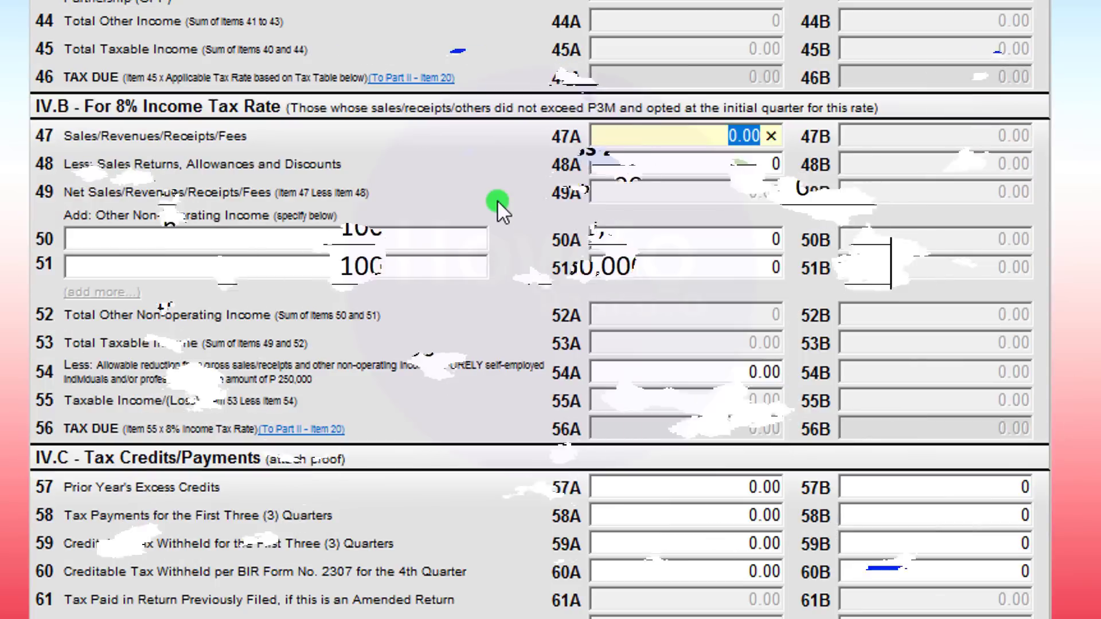
{"action": "type", "text": "400,00"}
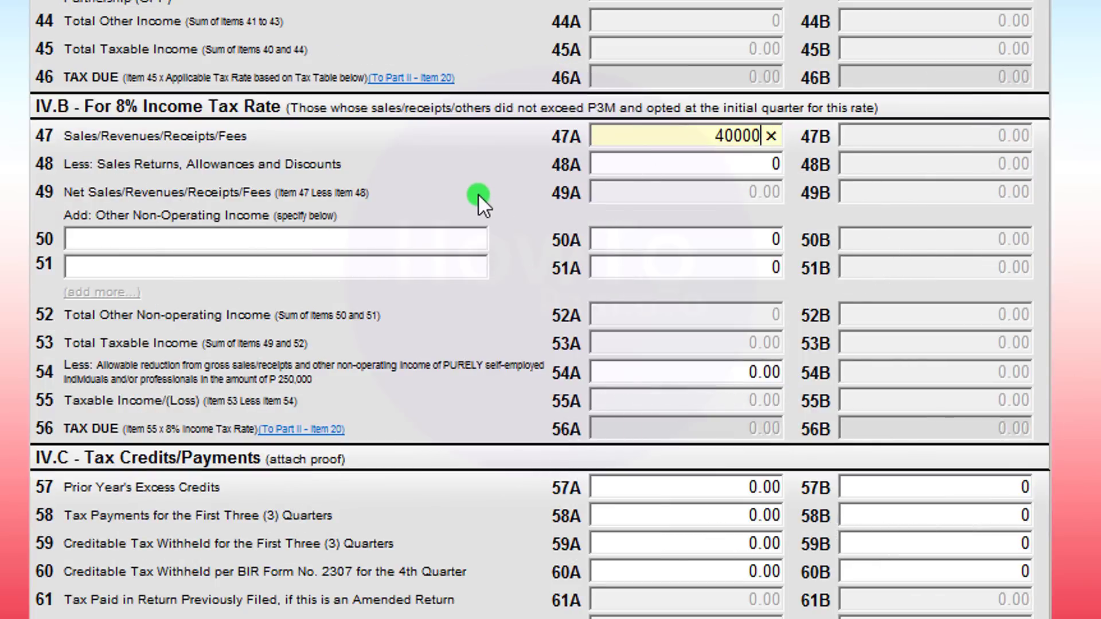
{"action": "type", "text": "0"}
{"action": "left_click", "coordinate": [731, 182]}
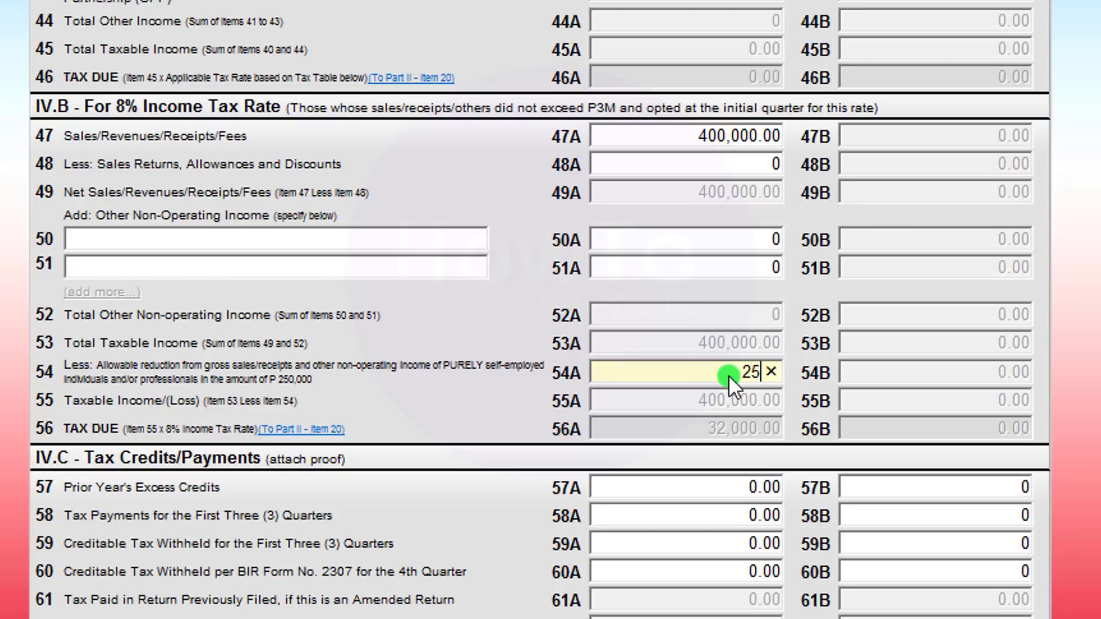
- Enter 250,000 as the taxpayer's allowable reduction in item 54A
{"action": "left_click", "coordinate": [728, 375]}
{"action": "type", "text": "250000"}
{"action": "left_click", "coordinate": [1043, 466]}
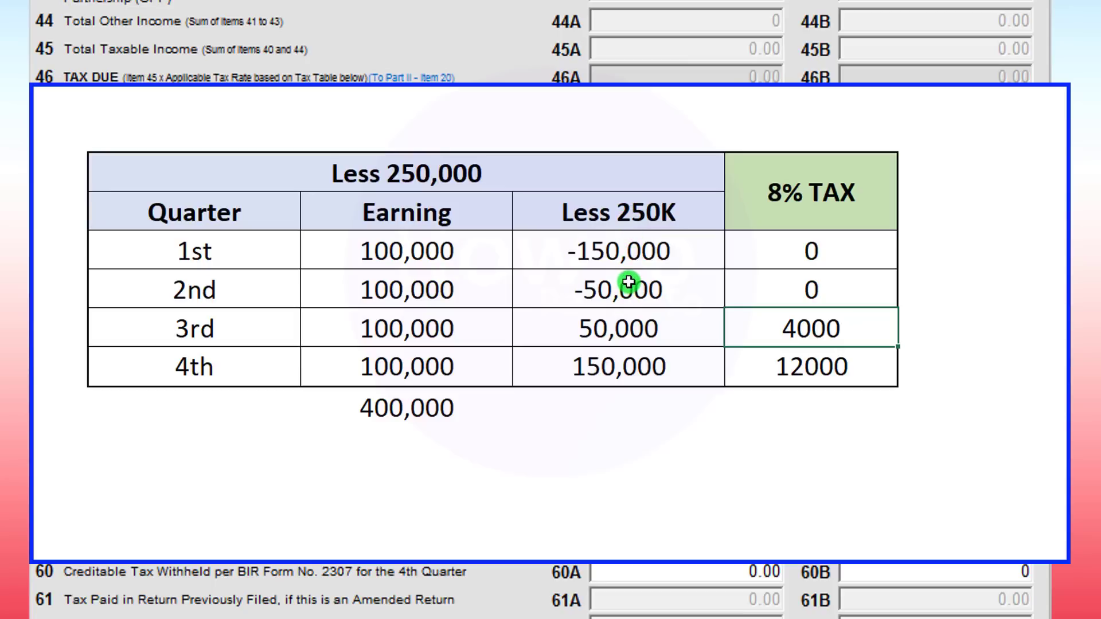
- In the Excel worksheet, examine each quarter's cumulative earnings, the amount less 250K and the resulting 8% tax
{"action": "left_click", "coordinate": [632, 254]}
{"action": "left_click", "coordinate": [371, 248]}
{"action": "left_click", "coordinate": [660, 260]}
{"action": "left_click", "coordinate": [640, 227]}
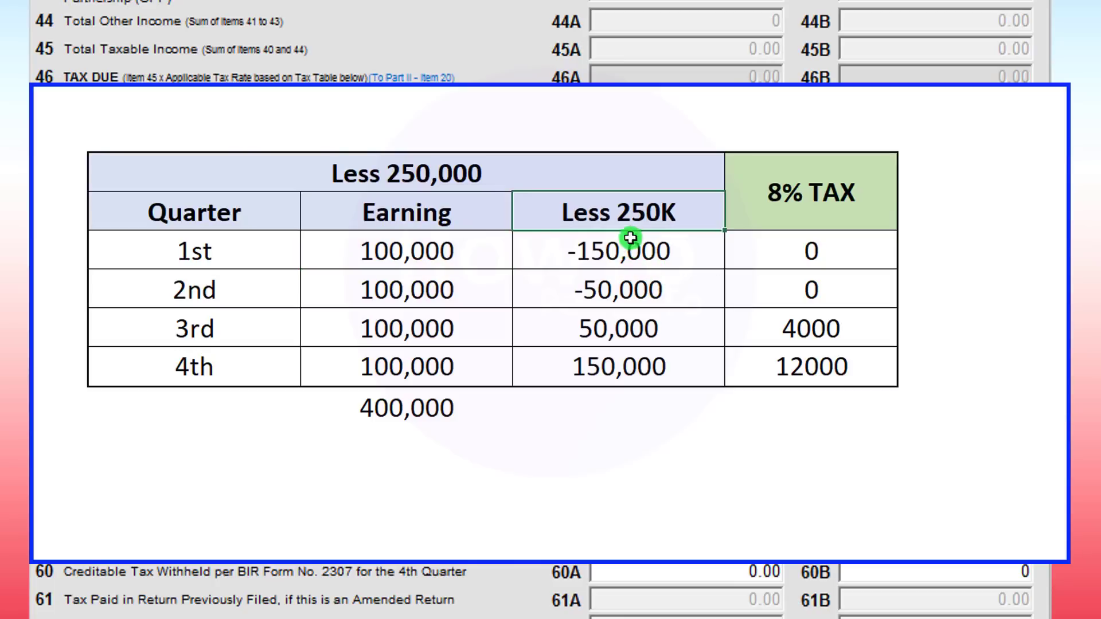
{"action": "left_click", "coordinate": [607, 294]}
{"action": "left_click_drag", "start_coordinate": [410, 253], "coordinate": [410, 292]}
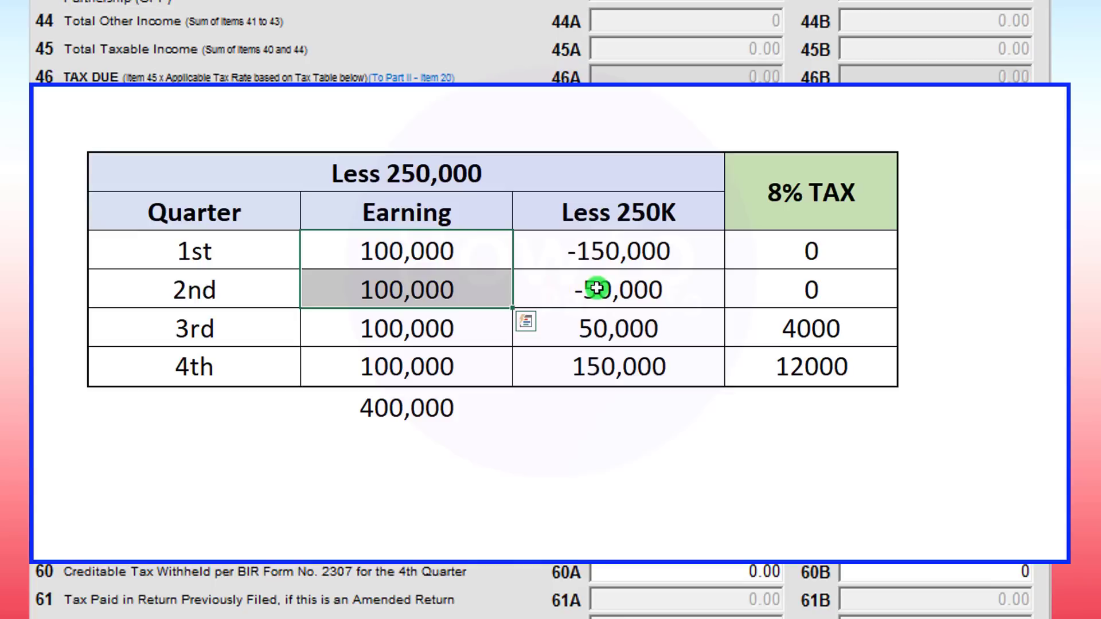
{"action": "left_click", "coordinate": [625, 223]}
{"action": "left_click", "coordinate": [499, 335]}
{"action": "left_click_drag", "start_coordinate": [438, 249], "coordinate": [437, 329]}
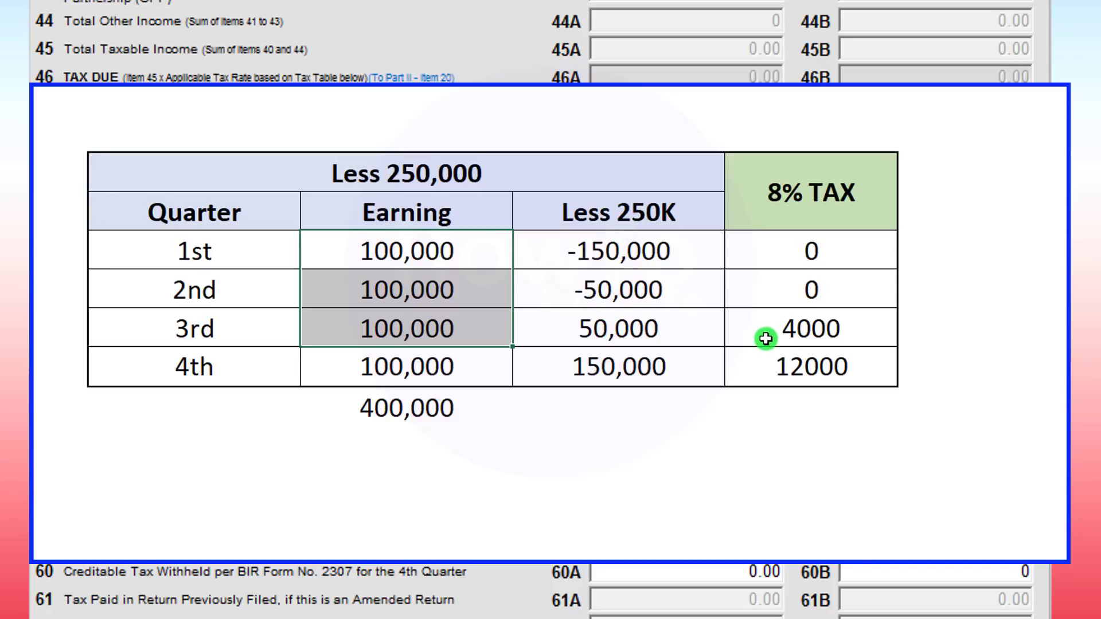
{"action": "left_click", "coordinate": [602, 382]}
{"action": "key", "text": "Right"}
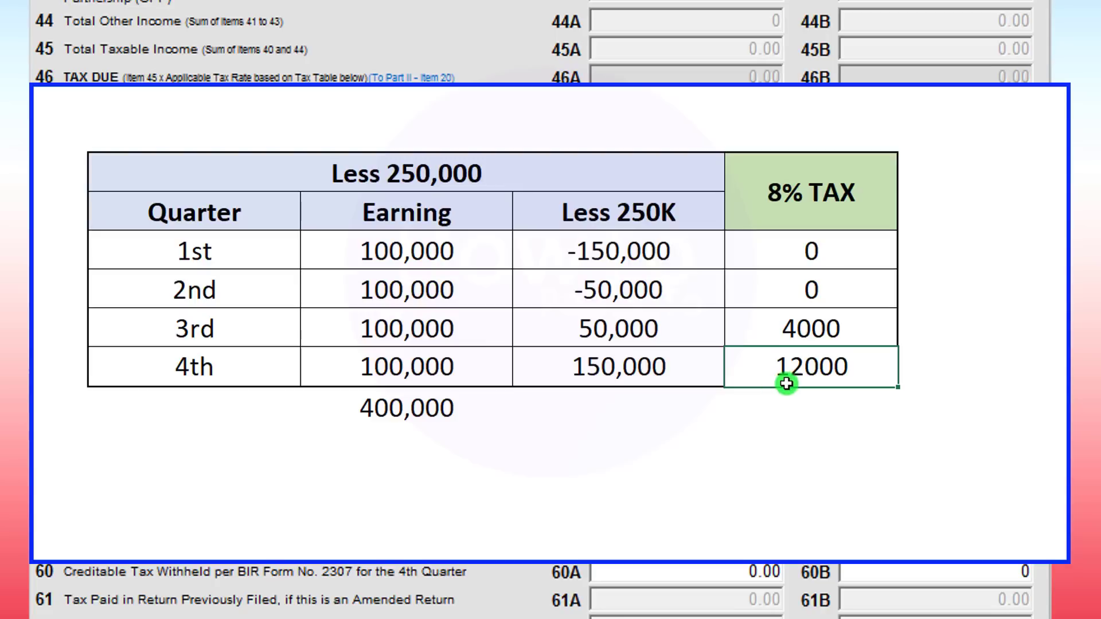
- Below the 8% TAX column, add a formula subtracting the sum of the first three quarters' taxes from the 4th quarter's tax (I9)
{"action": "left_click", "coordinate": [754, 399]}
{"action": "type", "text": "="}
{"action": "left_click", "coordinate": [806, 366]}
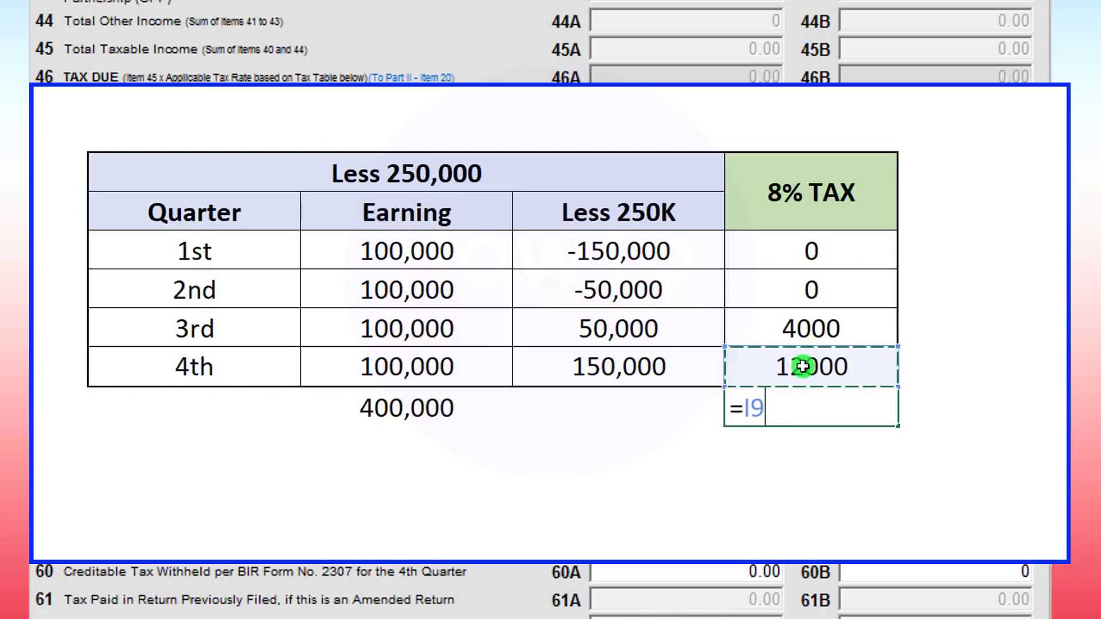
{"action": "type", "text": "-sum("}
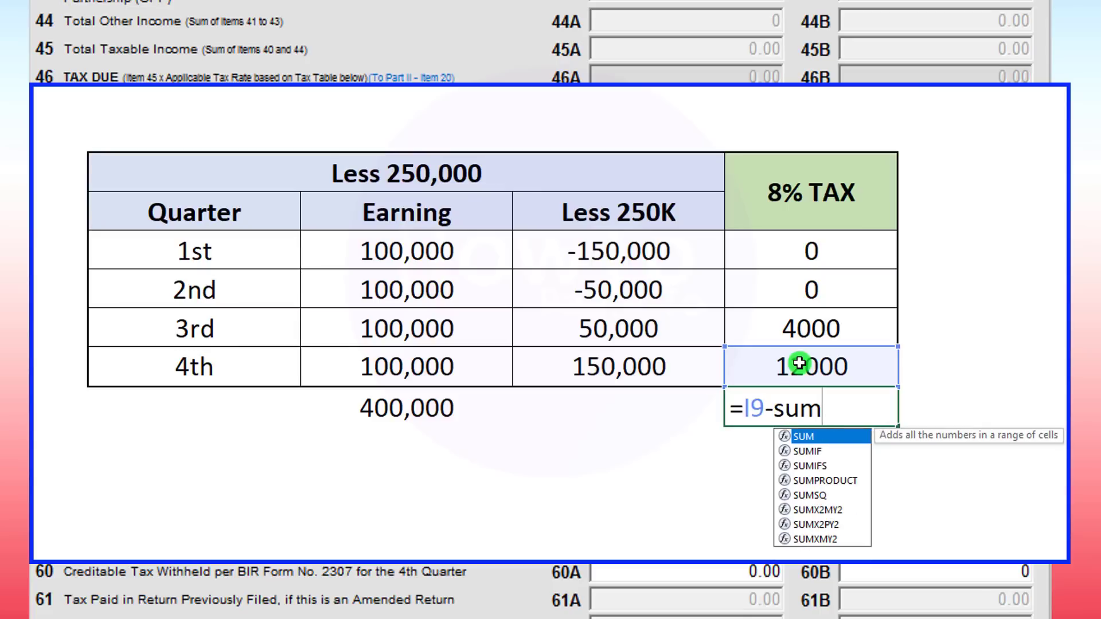
{"action": "left_click_drag", "start_coordinate": [794, 242], "coordinate": [809, 321]}
{"action": "type", "text": ")"}
{"action": "key", "text": "Return"}
{"action": "left_click", "coordinate": [823, 413]}
{"action": "left_click", "coordinate": [1020, 433]}
{"action": "left_click", "coordinate": [766, 407]}
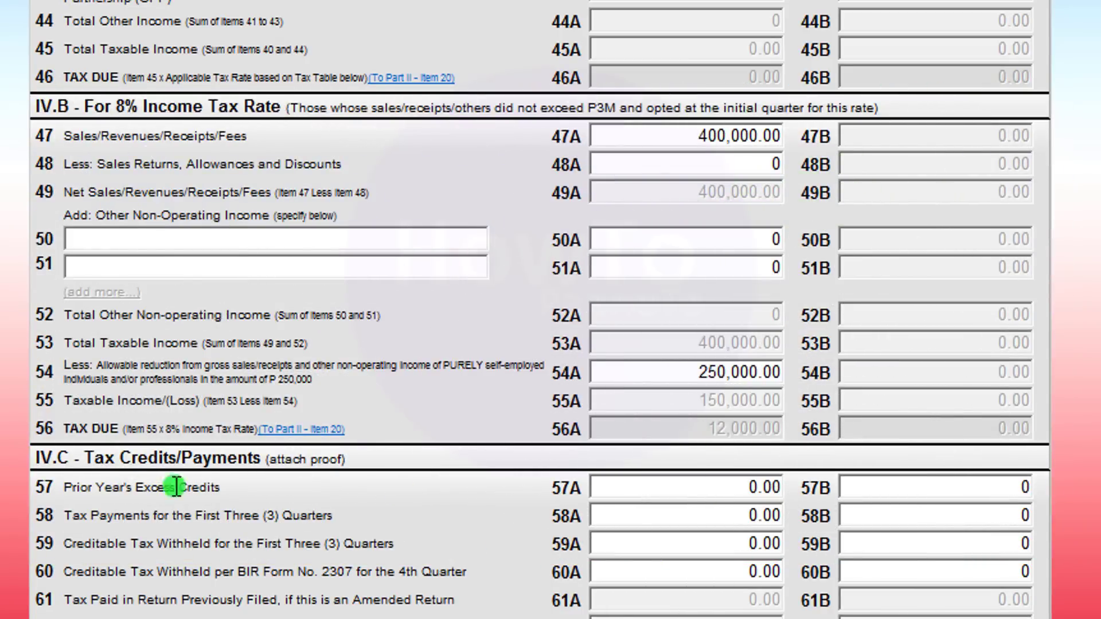
- Back in the eBIRForms return, enter 4000 as the taxpayer's Tax Payments for the First Three (3) Quarters in item 58A
{"action": "scroll", "coordinate": [228, 324], "scroll_direction": "down", "scroll_amount": 3}
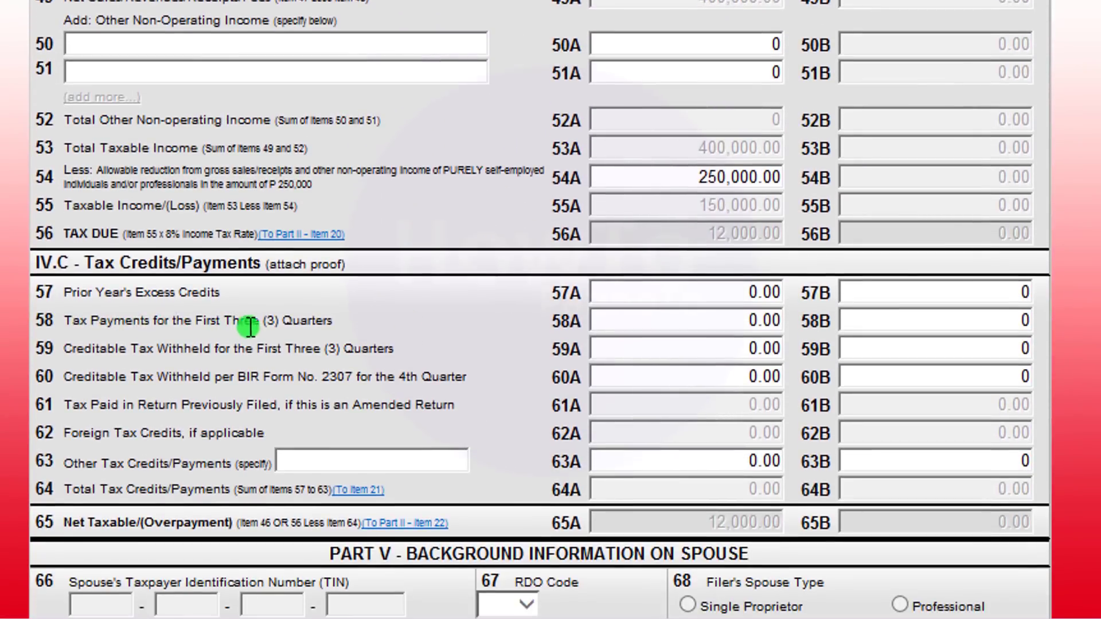
{"action": "left_click", "coordinate": [757, 319]}
{"action": "type", "text": "4000"}
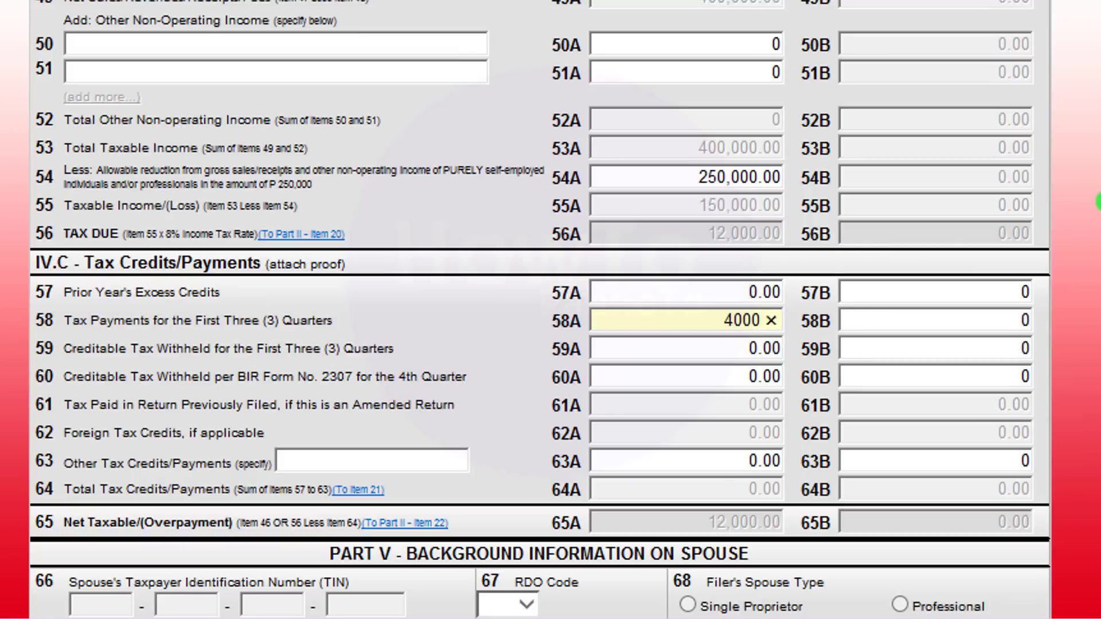
{"action": "left_click", "coordinate": [694, 546]}
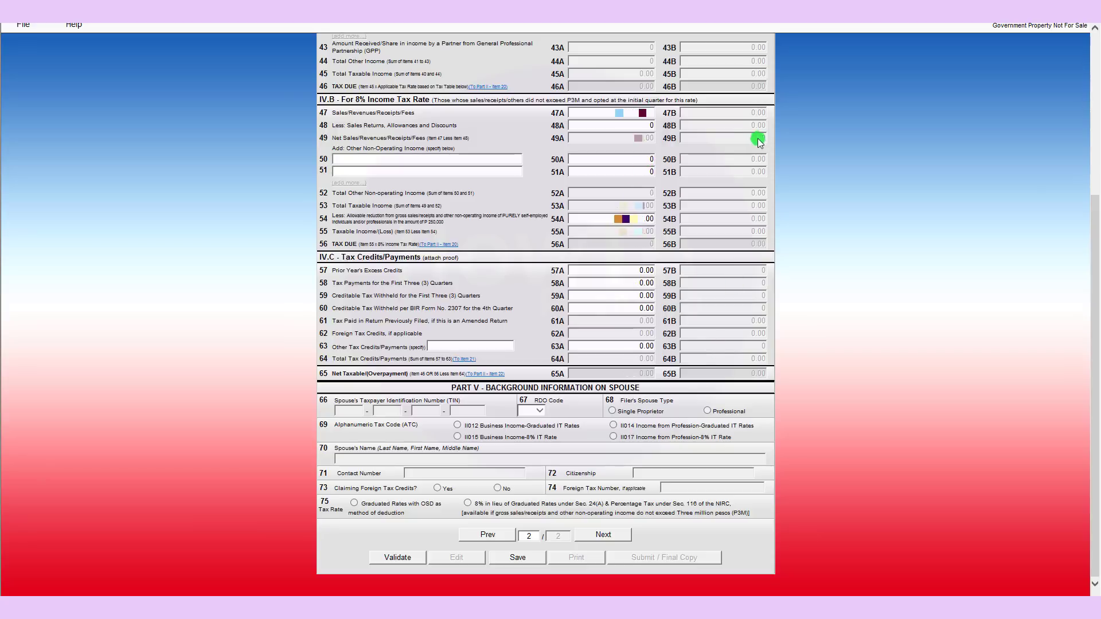
- Validate the completed return and submit its final copy, accepting the eBIRForms Terms of Service Agreement
{"action": "left_click", "coordinate": [410, 556]}
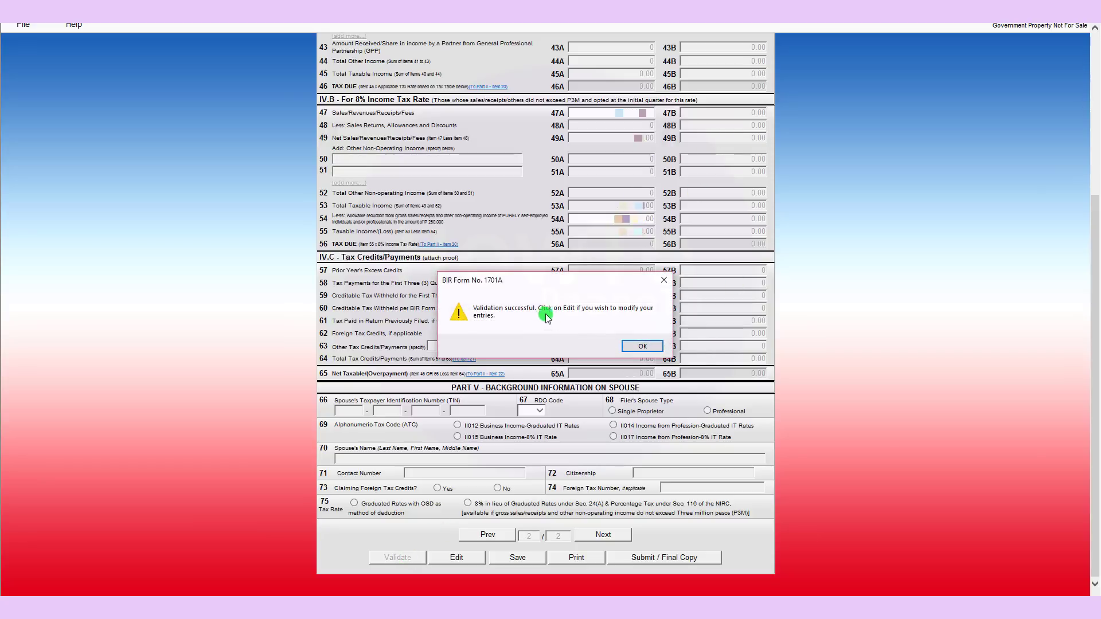
{"action": "left_click", "coordinate": [643, 346]}
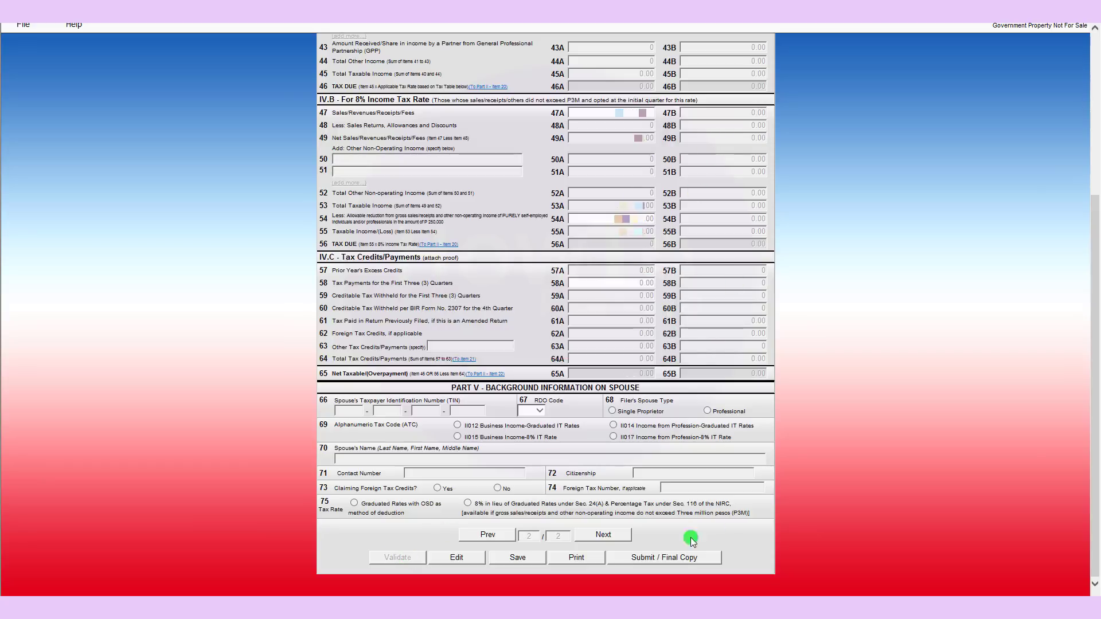
{"action": "left_click", "coordinate": [655, 559]}
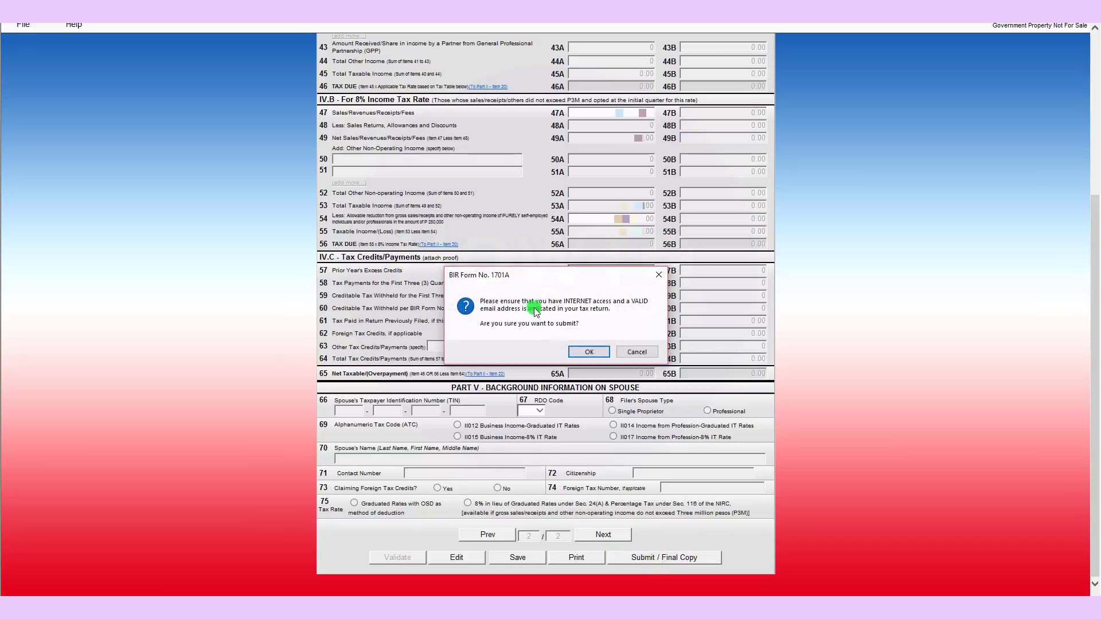
{"action": "left_click", "coordinate": [589, 352]}
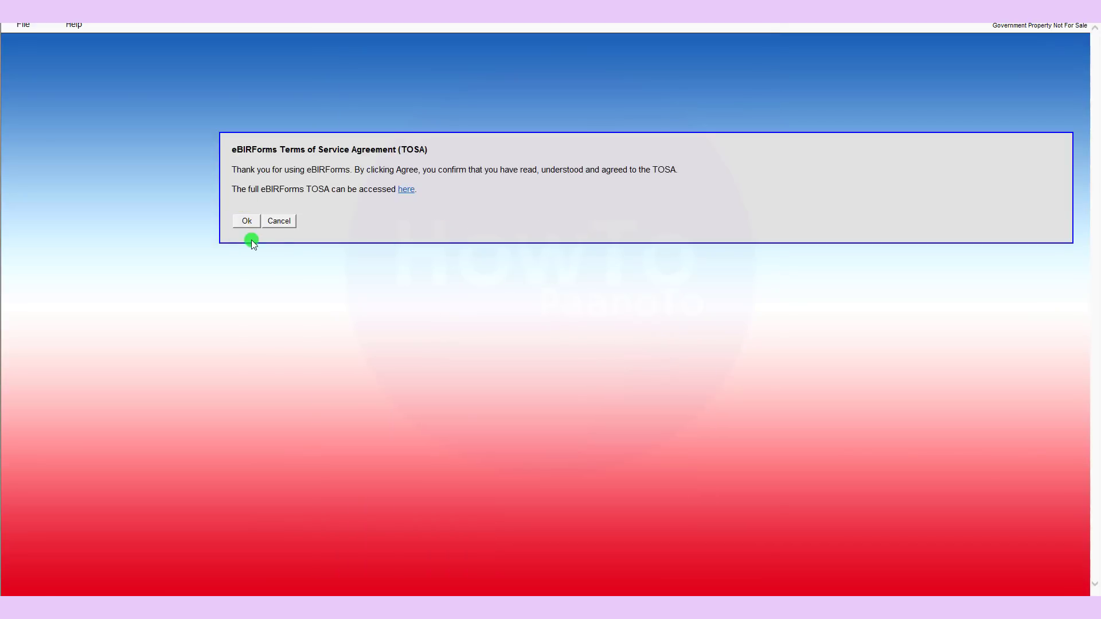
{"action": "left_click", "coordinate": [250, 221]}
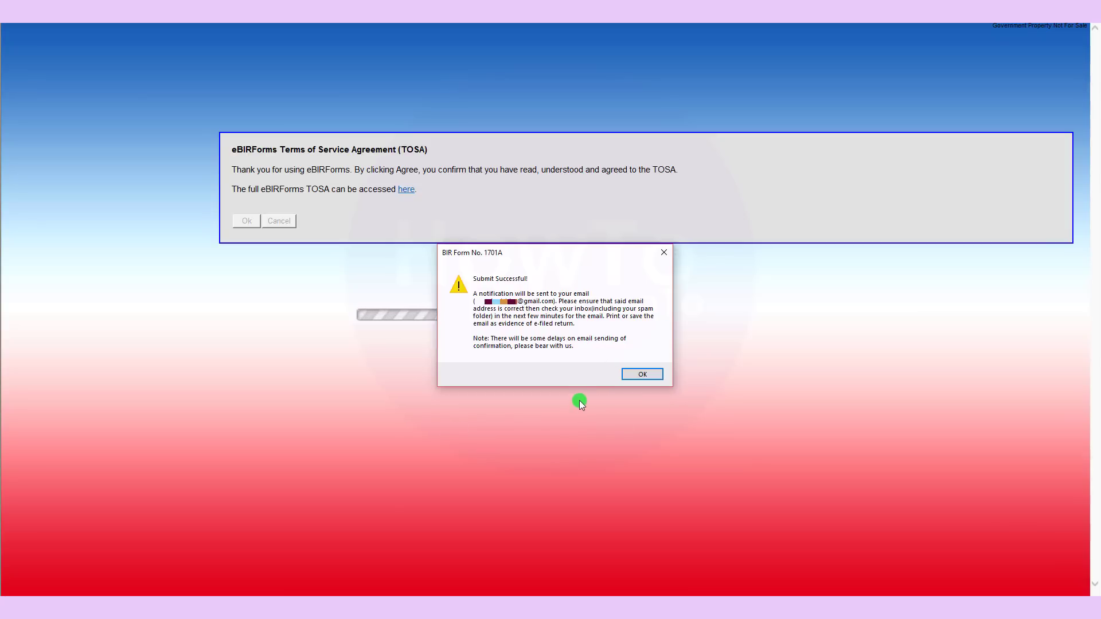
{"action": "left_click", "coordinate": [642, 373]}
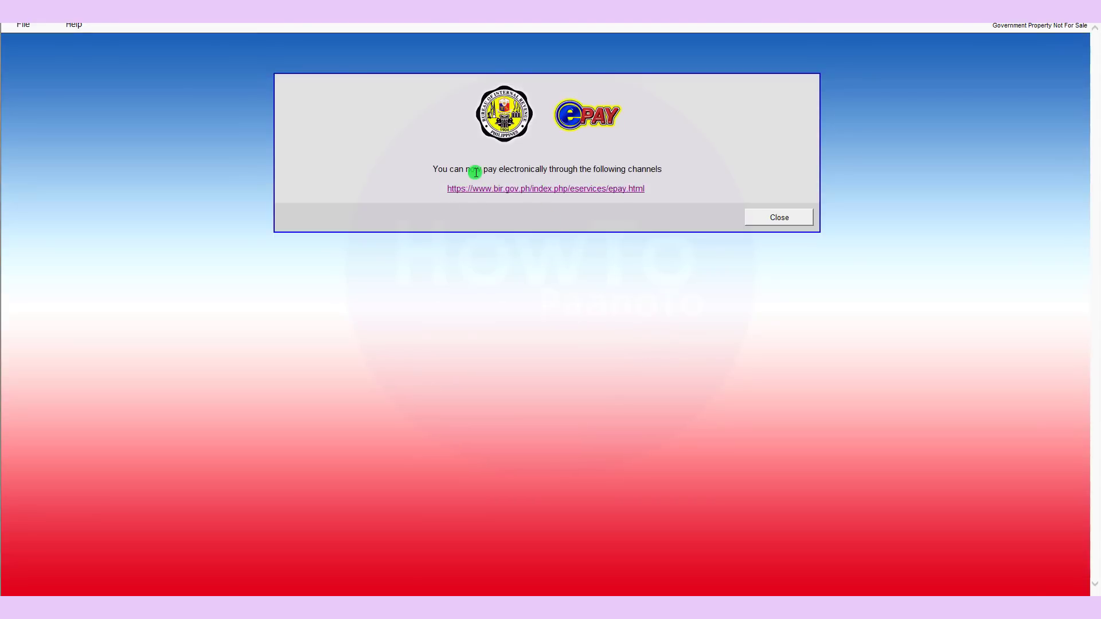
- Open the BIR ePay page from the electronic payment notice, examine the available payment gateways, and close the page and notice
{"action": "left_click", "coordinate": [544, 190]}
{"action": "left_click", "coordinate": [630, 430]}
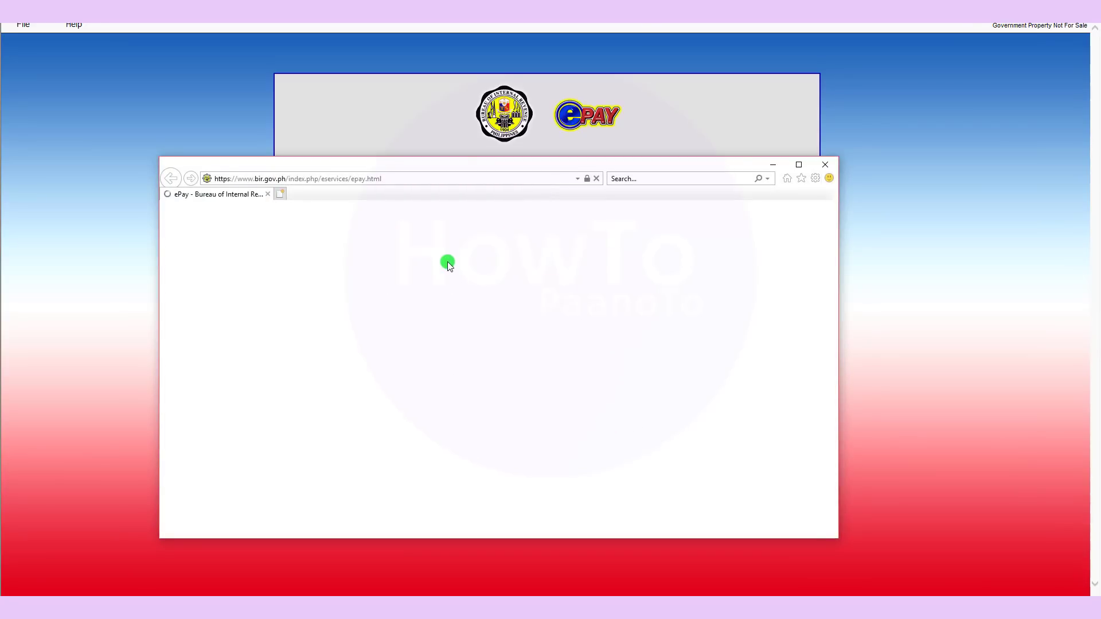
{"action": "scroll", "coordinate": [831, 342], "scroll_direction": "down", "scroll_amount": 3}
{"action": "left_click_drag", "start_coordinate": [565, 530], "coordinate": [595, 545]}
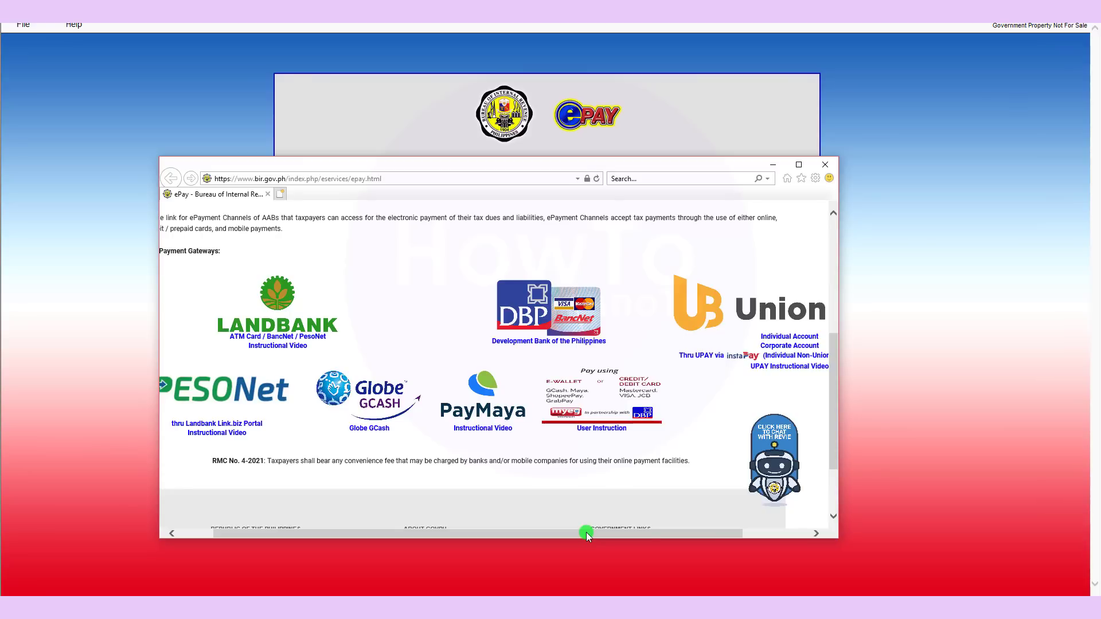
{"action": "left_click", "coordinate": [824, 164]}
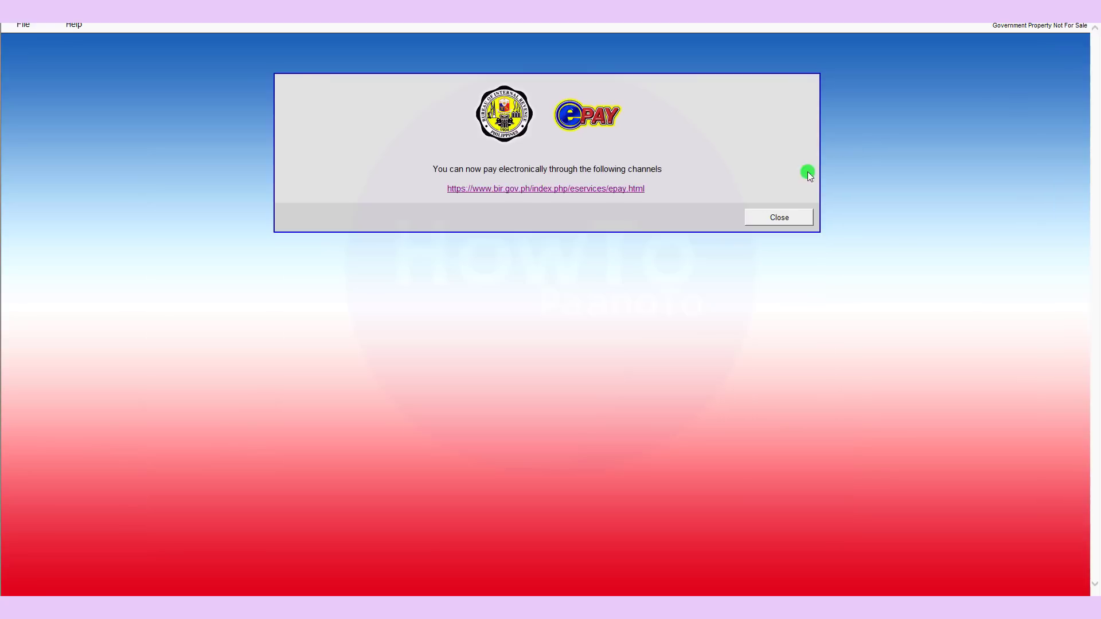
{"action": "left_click", "coordinate": [794, 220]}
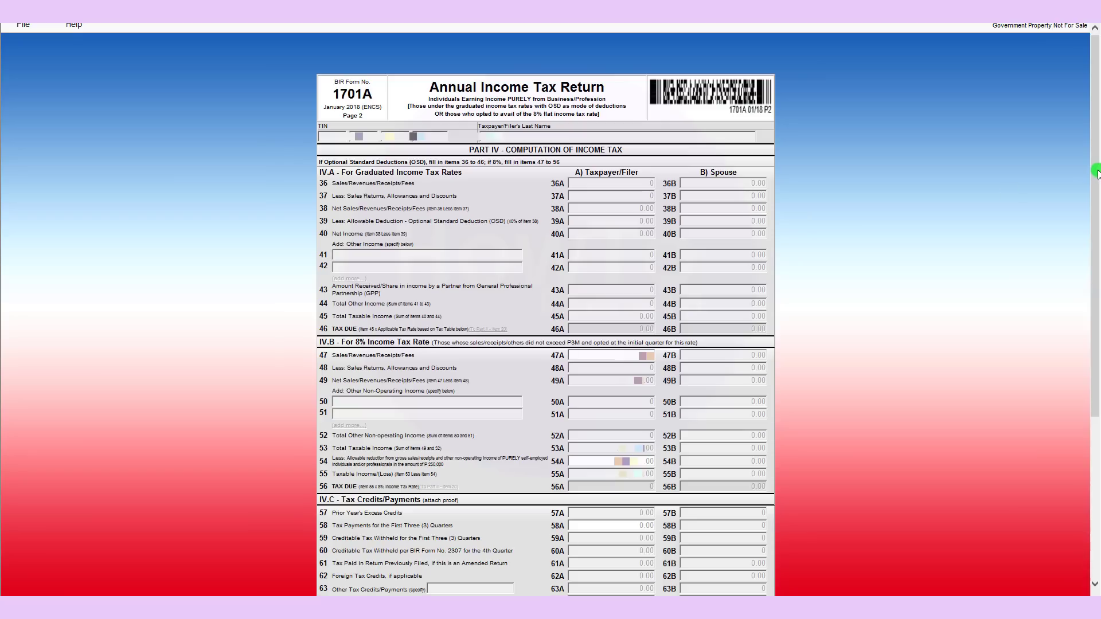
- Print the submitted BIR Form 1701A annual income tax return
{"action": "left_click_drag", "start_coordinate": [1097, 110], "coordinate": [1097, 109]}
{"action": "scroll", "coordinate": [563, 569], "scroll_direction": "down", "scroll_amount": 5}
{"action": "left_click", "coordinate": [577, 556]}
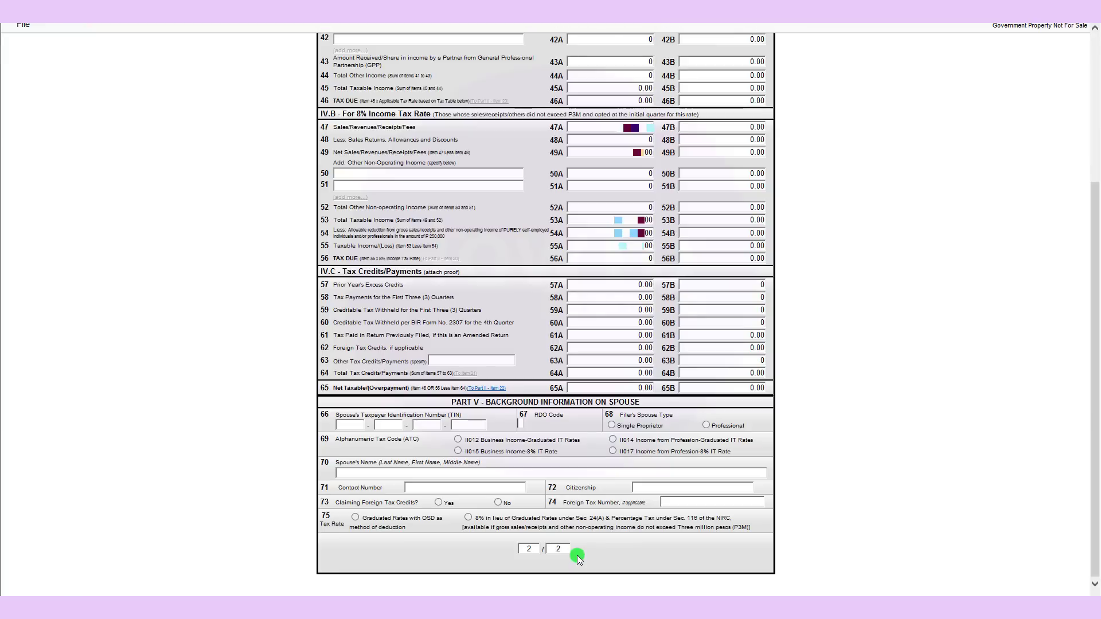
{"action": "left_click", "coordinate": [20, 35]}
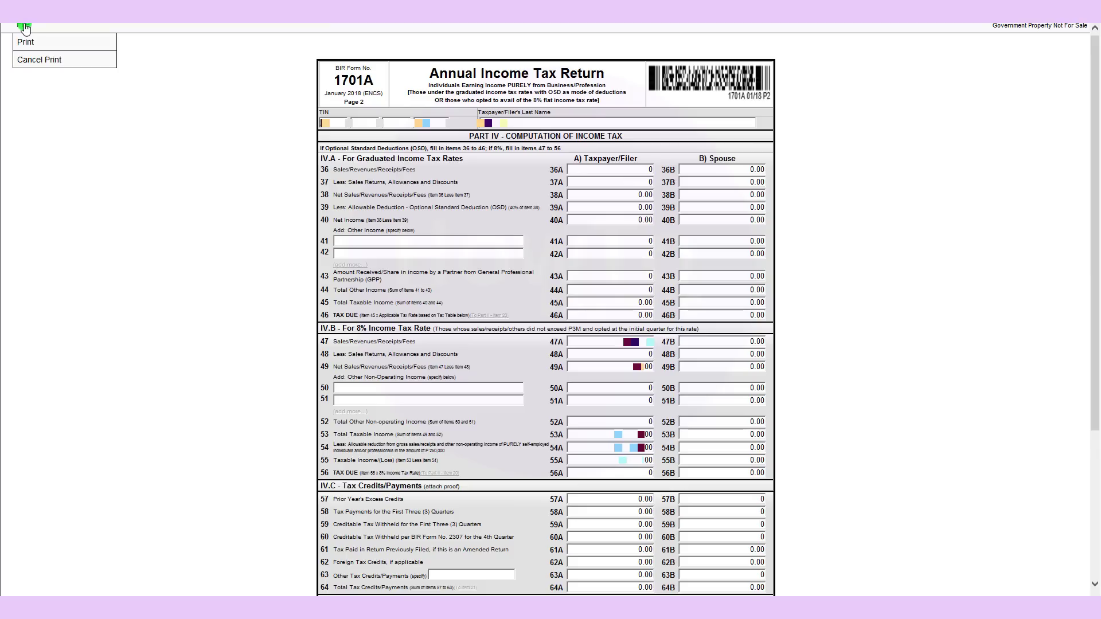
{"action": "left_click", "coordinate": [35, 42]}
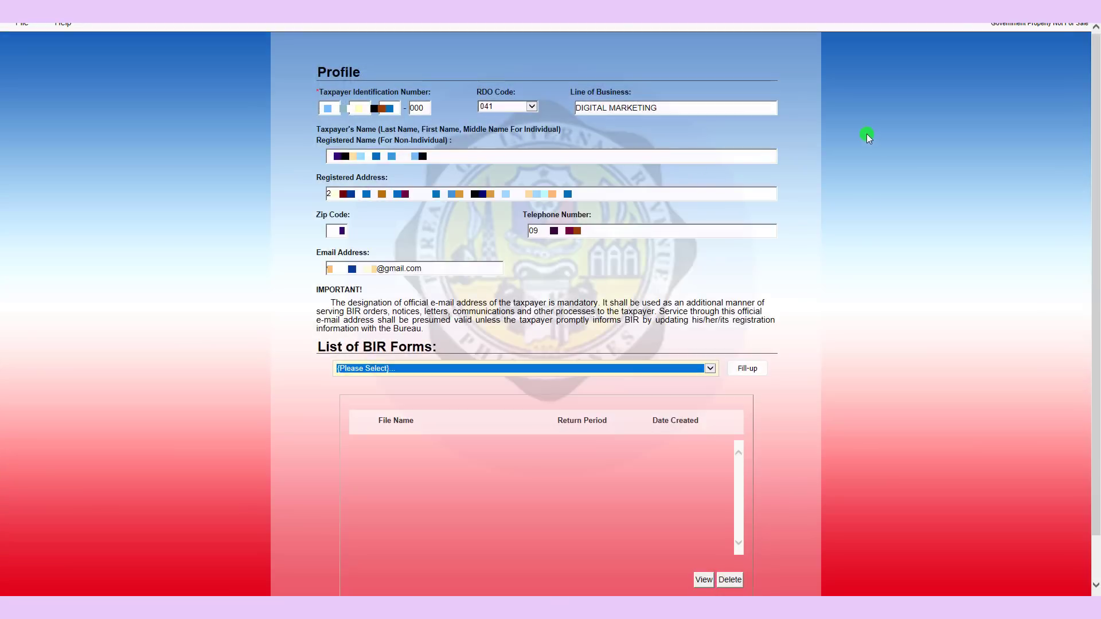
- List the saved returns for BIR Form 1701A and for the quarterly income tax form BIR Form 1701Qv2018
{"action": "left_click", "coordinate": [710, 368]}
{"action": "left_click_drag", "start_coordinate": [881, 378], "coordinate": [881, 459]}
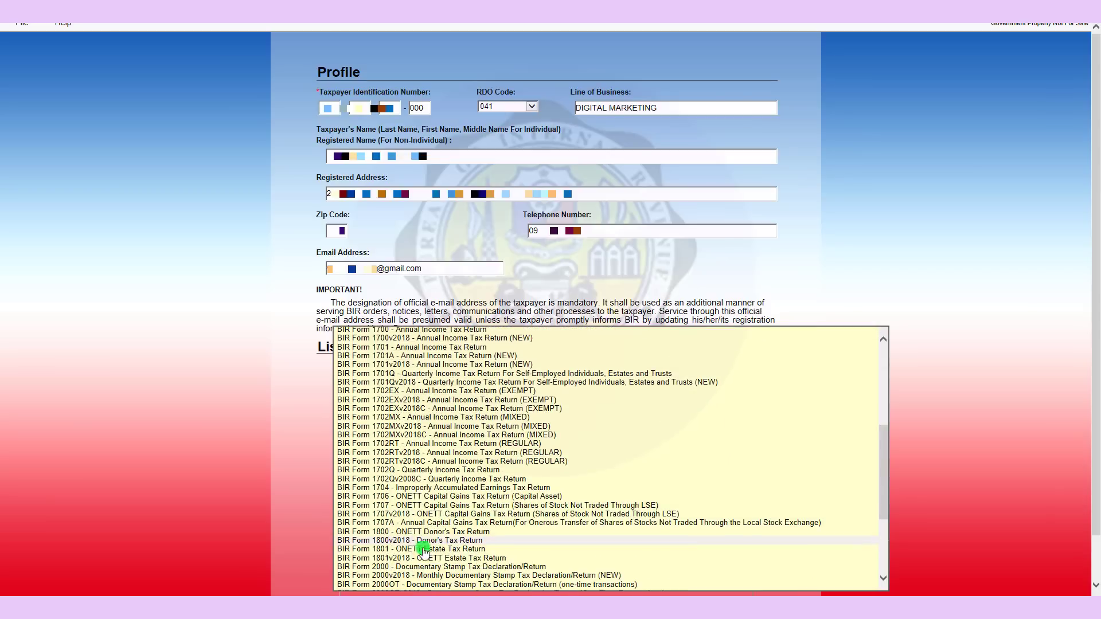
{"action": "left_click", "coordinate": [407, 357]}
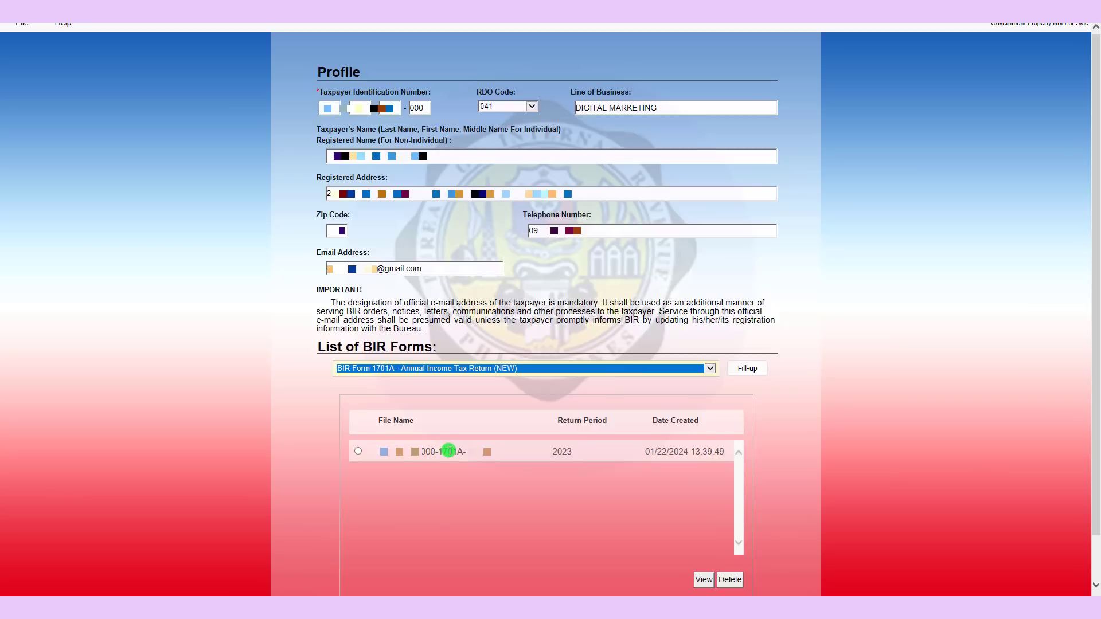
{"action": "left_click", "coordinate": [711, 371]}
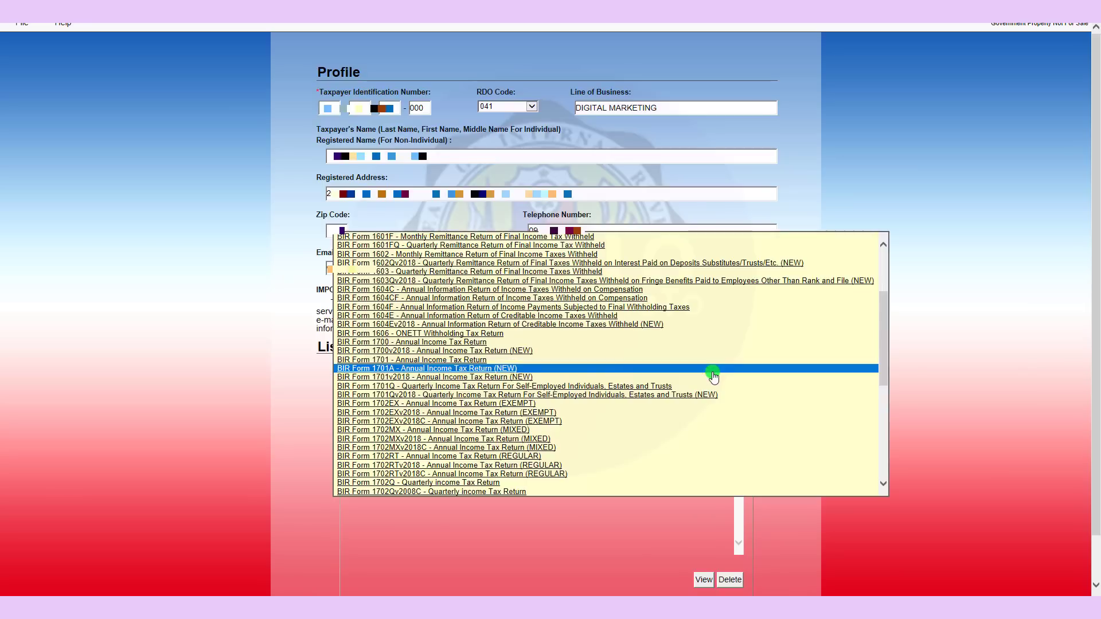
{"action": "left_click", "coordinate": [405, 395]}
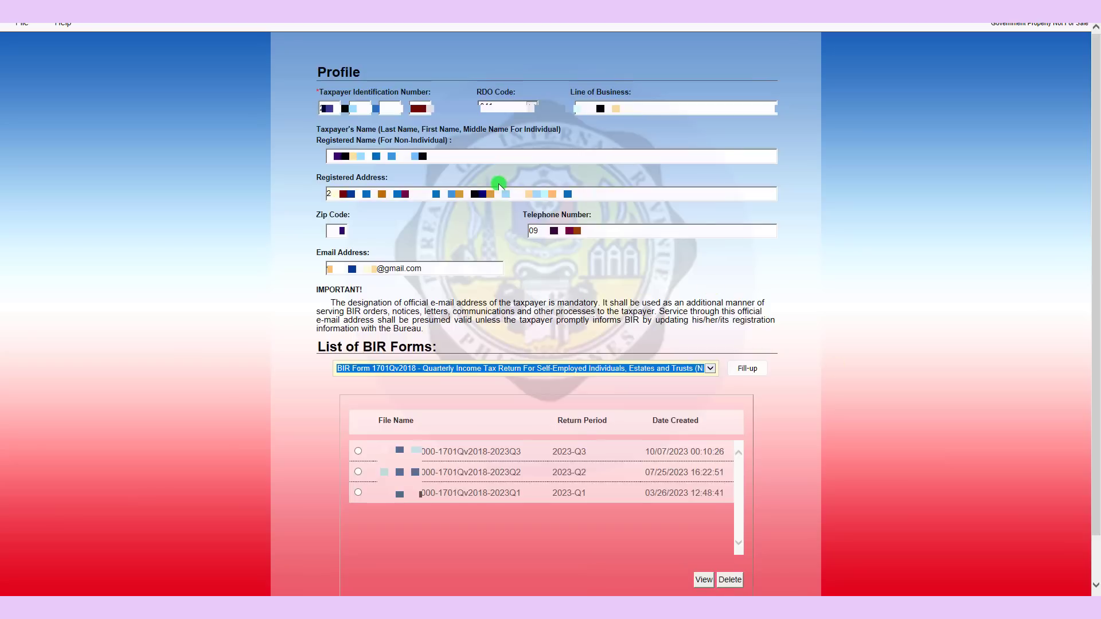
- Choose BIR Form 2551Qv2018 - Quarterly Percentage Tax Return, open it for fill-up and accept the background information message
{"action": "left_click", "coordinate": [710, 368]}
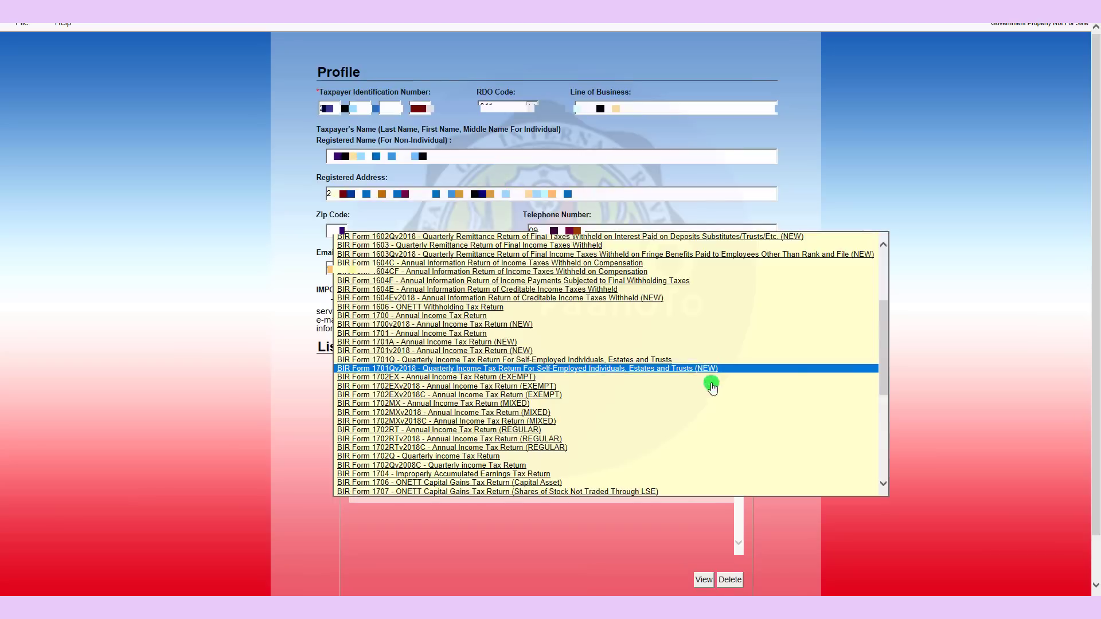
{"action": "left_click_drag", "start_coordinate": [883, 344], "coordinate": [879, 413]}
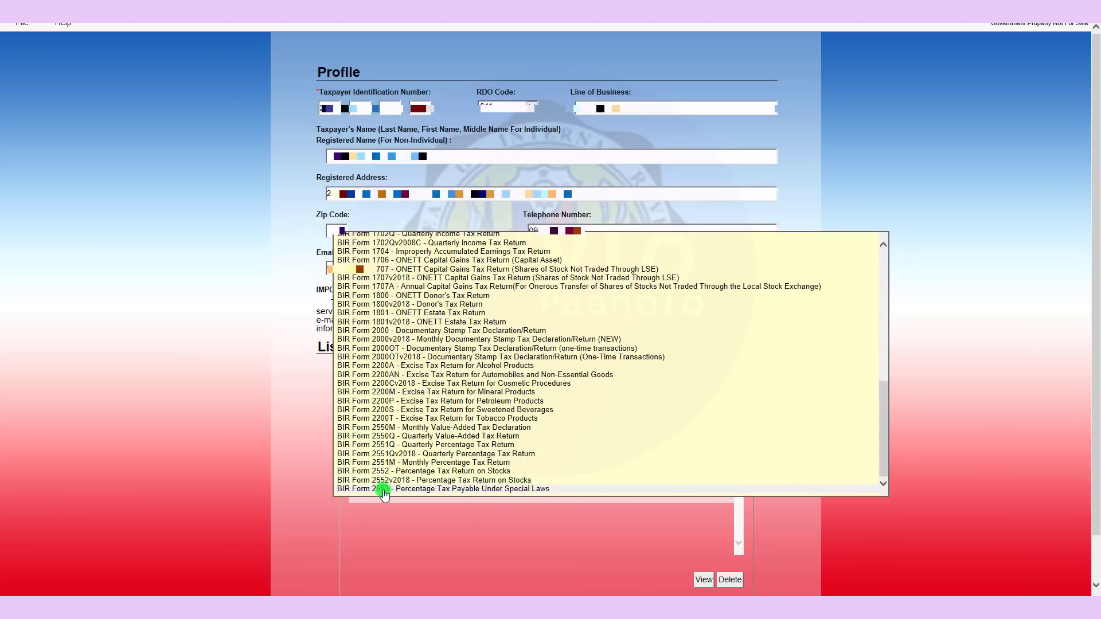
{"action": "left_click", "coordinate": [404, 454]}
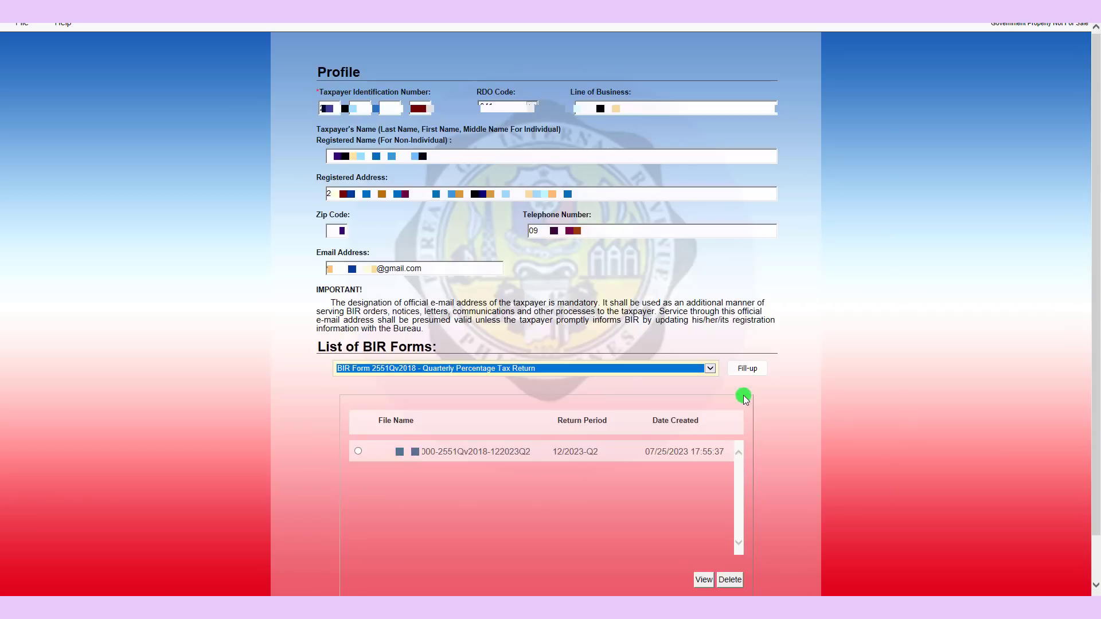
{"action": "left_click", "coordinate": [745, 375]}
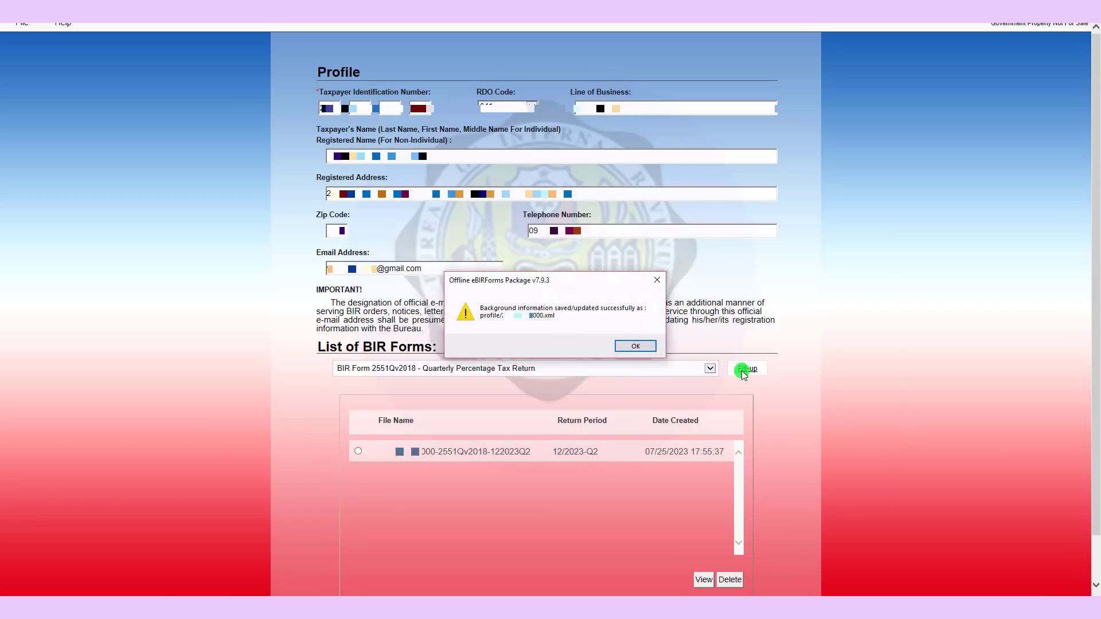
{"action": "left_click", "coordinate": [635, 350]}
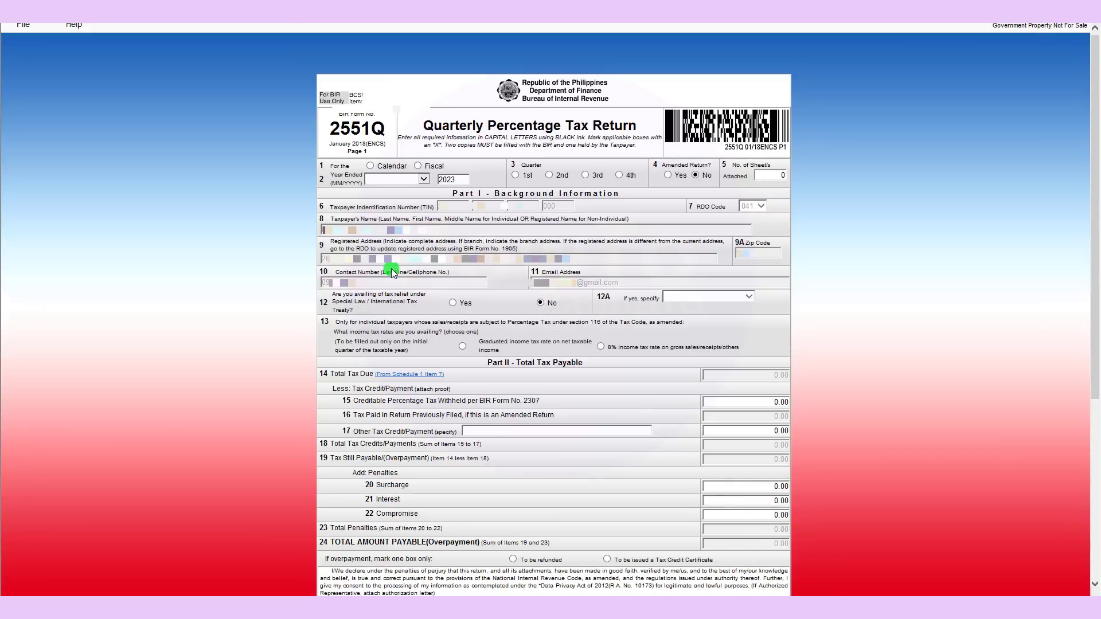
- Mark the percentage tax return as Calendar year 2023, 4th quarter, with the 8% income tax rate on gross sales/receipts/others
{"action": "left_click", "coordinate": [371, 166]}
{"action": "left_click", "coordinate": [459, 177]}
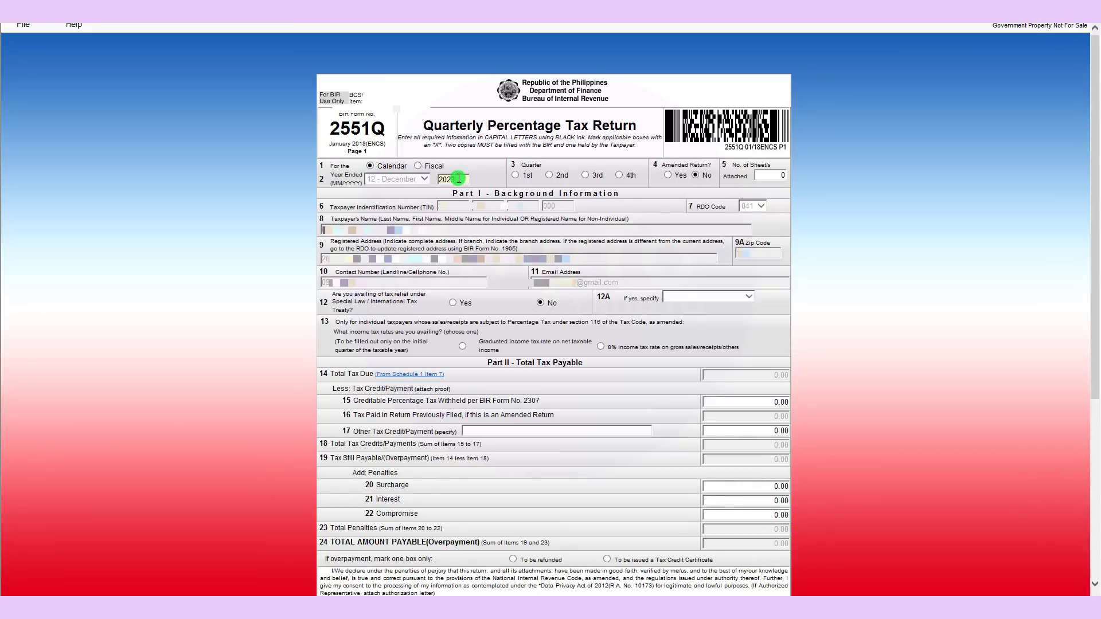
{"action": "left_click", "coordinate": [619, 176]}
{"action": "left_click", "coordinate": [449, 180]}
{"action": "left_click", "coordinate": [600, 346]}
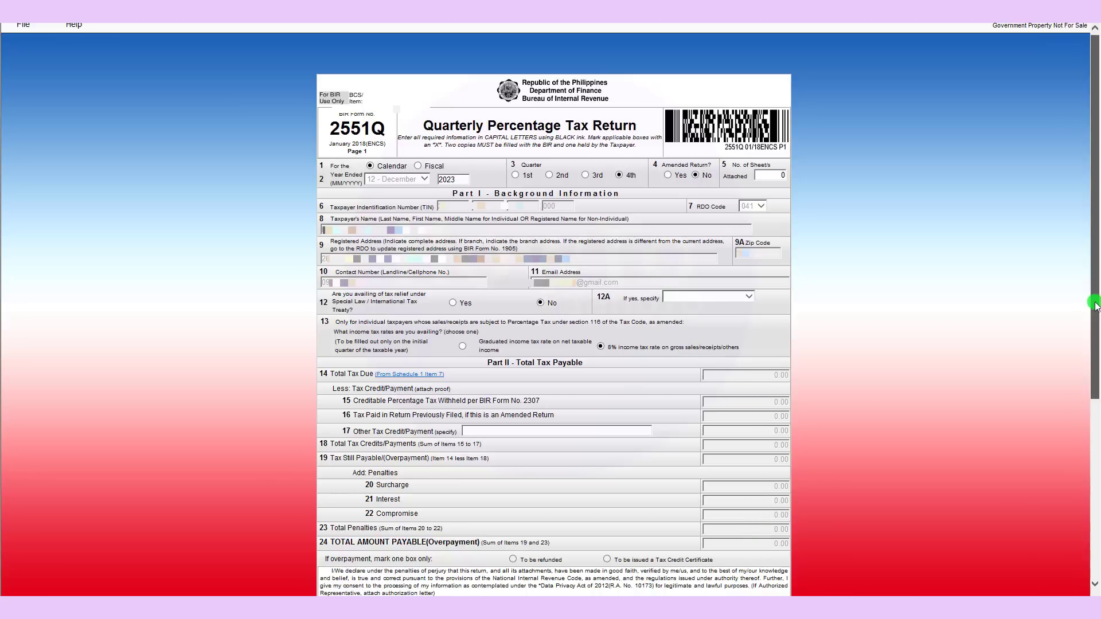
{"action": "scroll", "coordinate": [1095, 303], "scroll_direction": "down", "scroll_amount": 3}
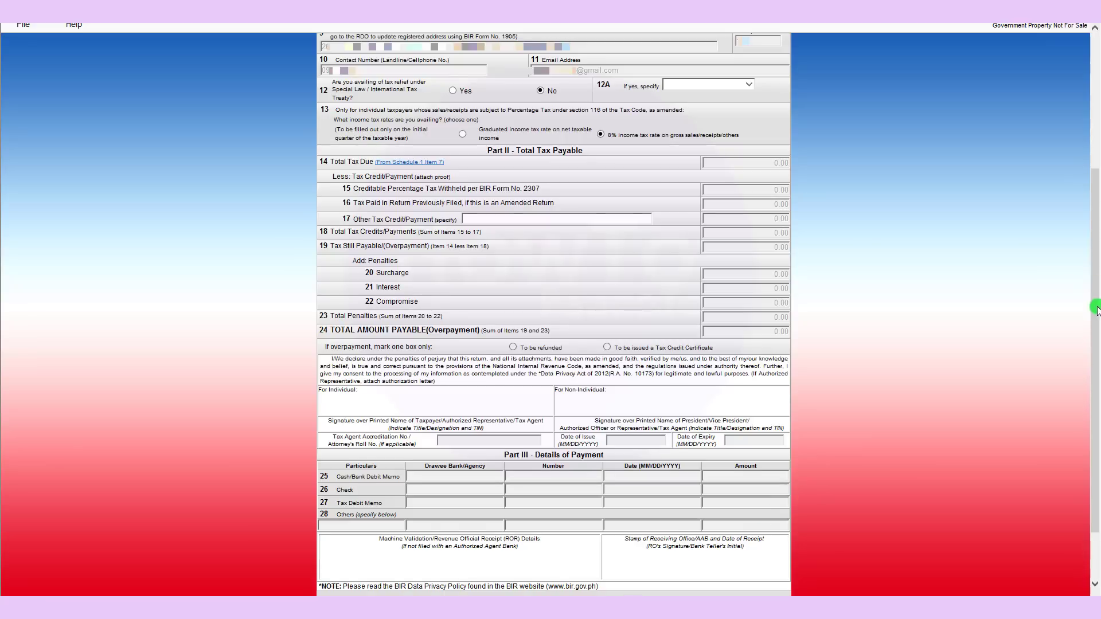
{"action": "scroll", "coordinate": [1097, 310], "scroll_direction": "down", "scroll_amount": 1}
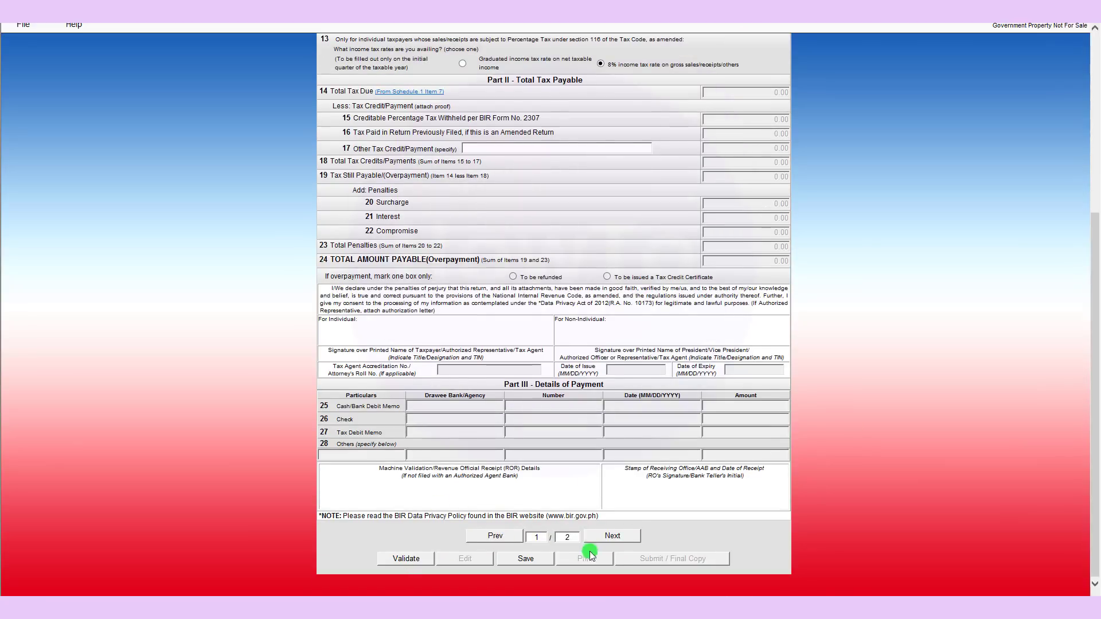